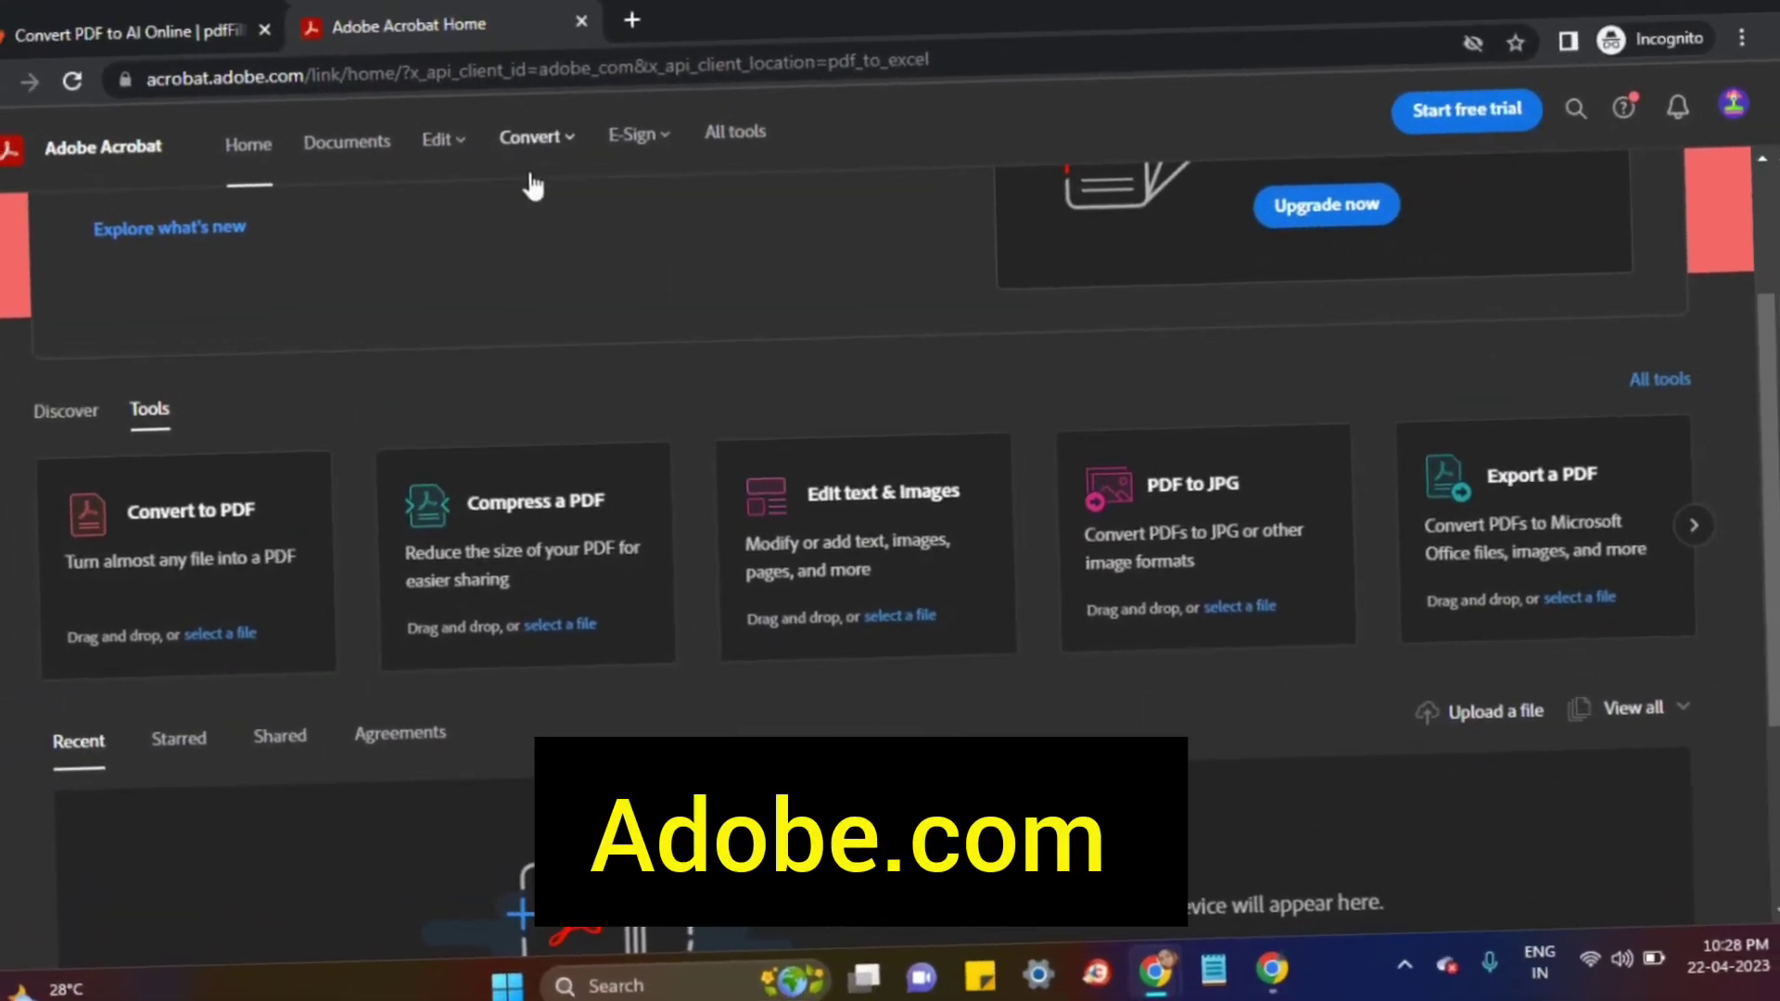
# Open the Convert menu to show options like PDF to Word, PDF to Excel and PDF to JPG
pyautogui.click(590, 139)
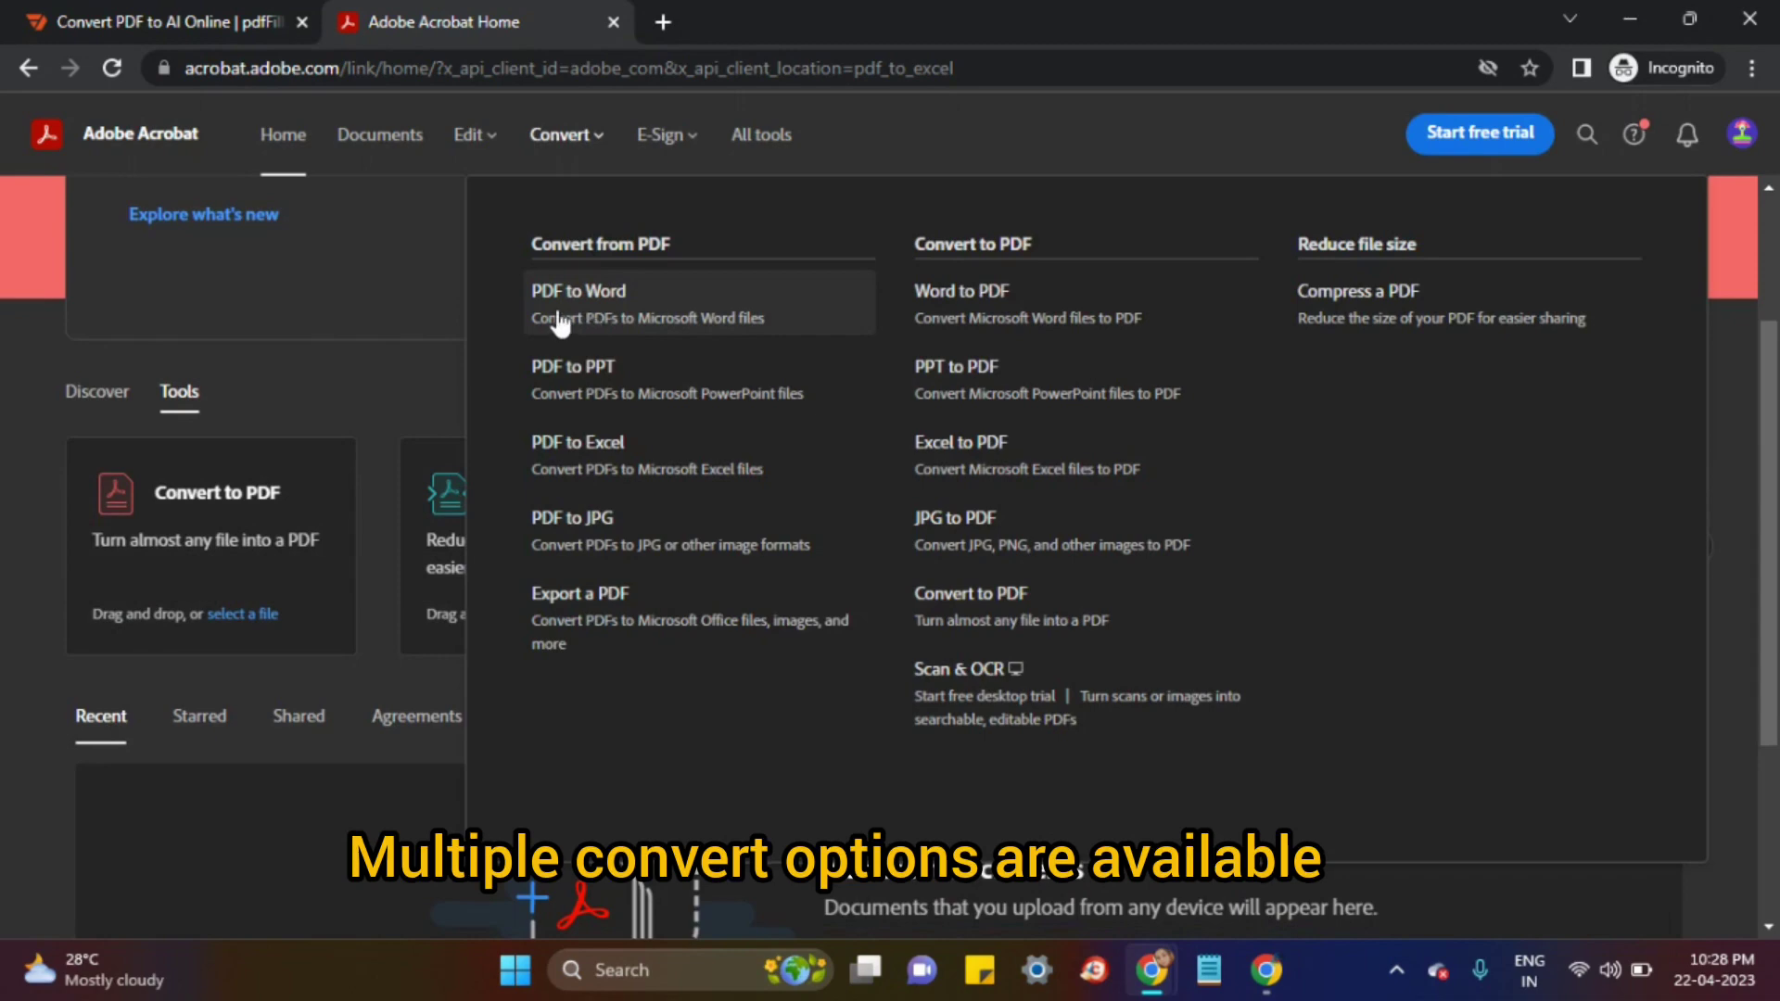
pyautogui.scroll(2, 977, 452)
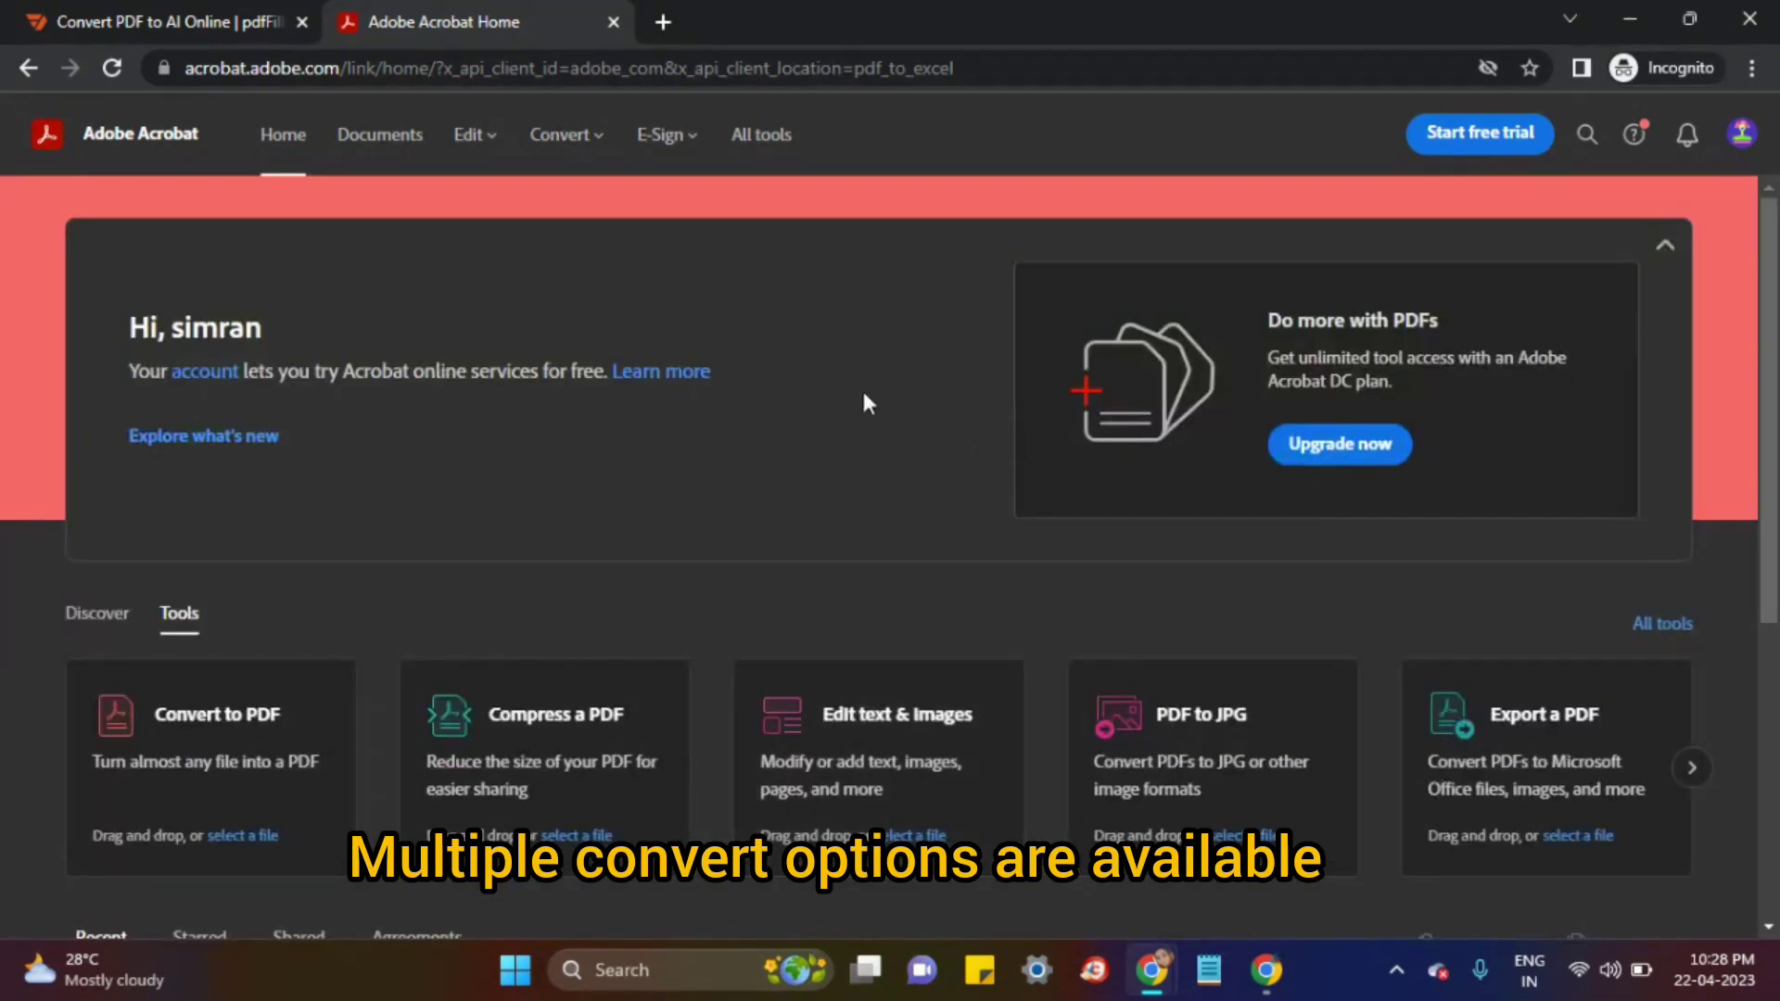
pyautogui.scroll(-5, 815, 408)
pyautogui.scroll(2, 835, 493)
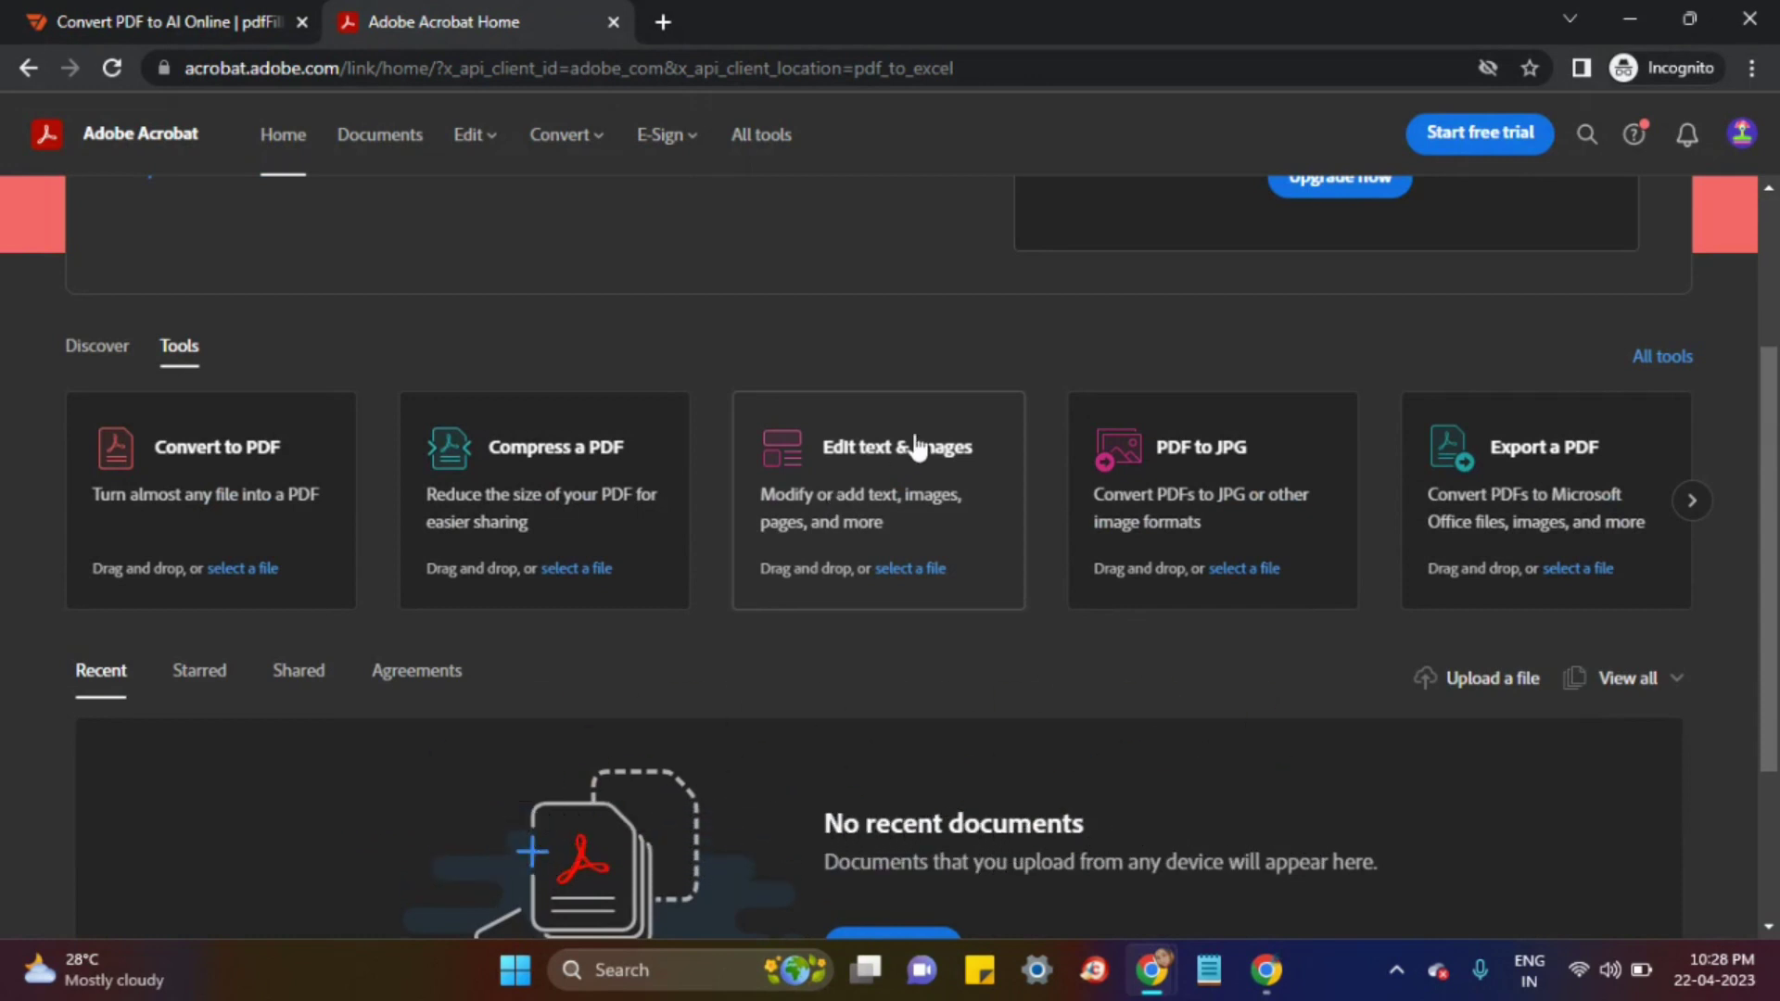
pyautogui.scroll(3, 916, 447)
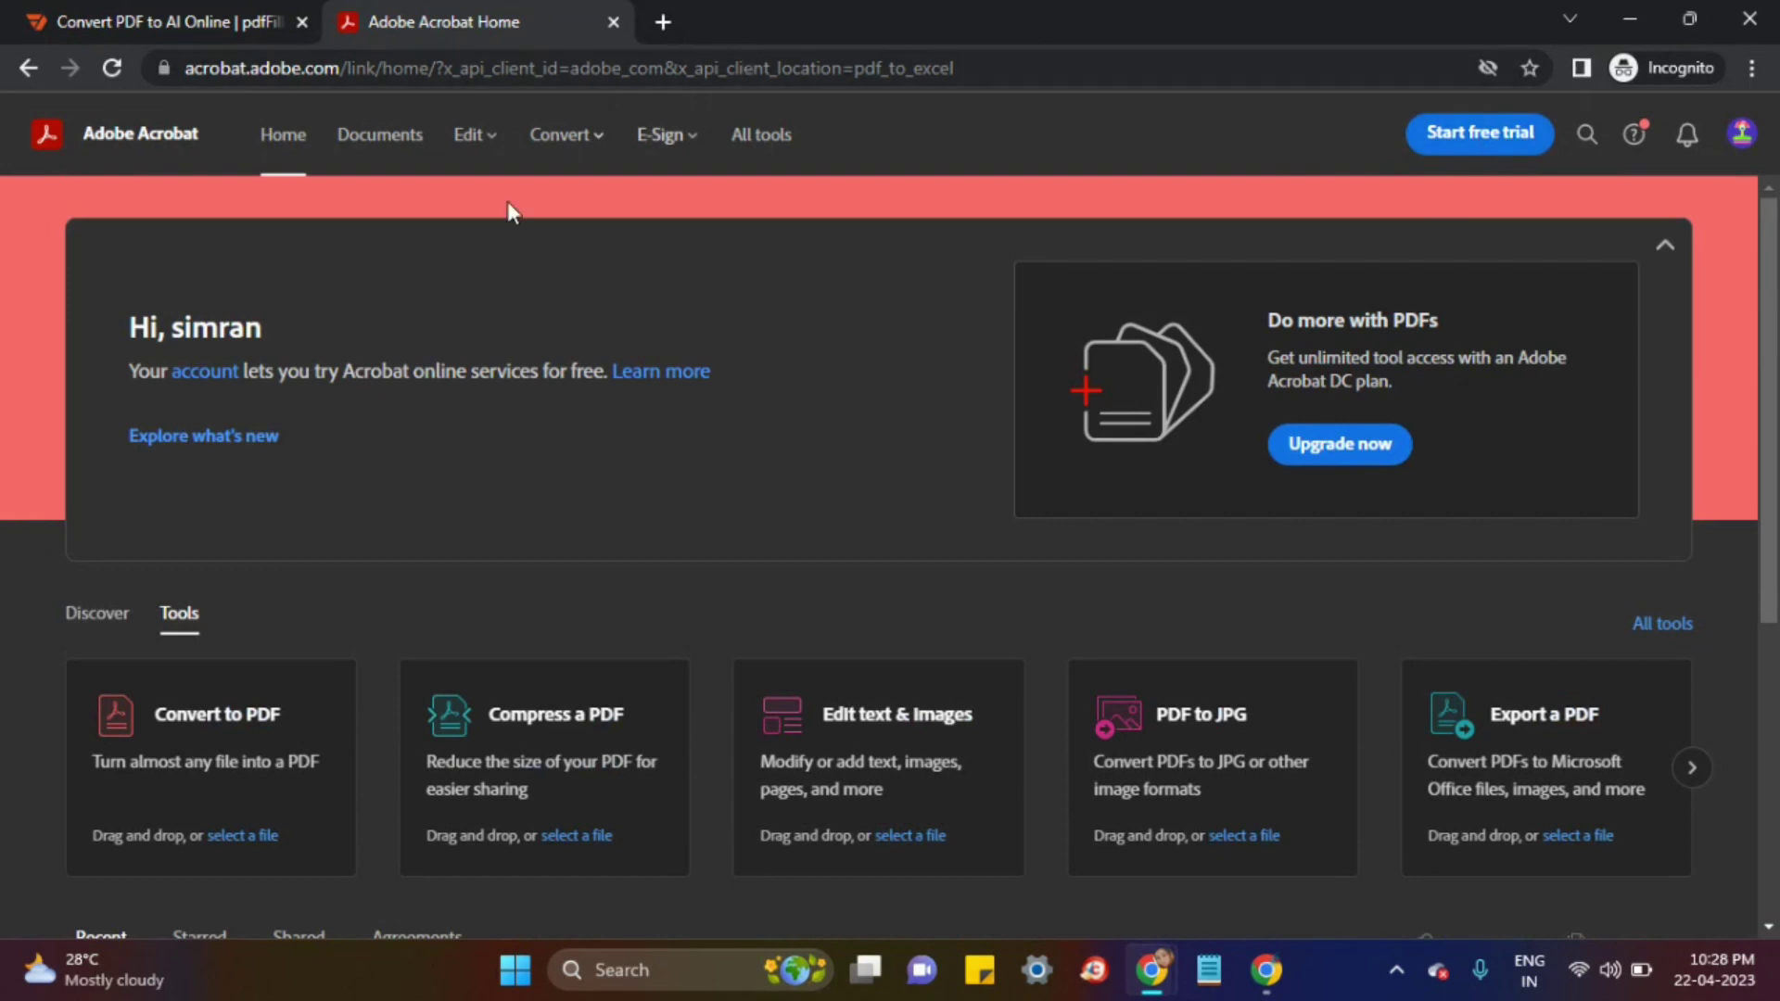
pyautogui.click(480, 145)
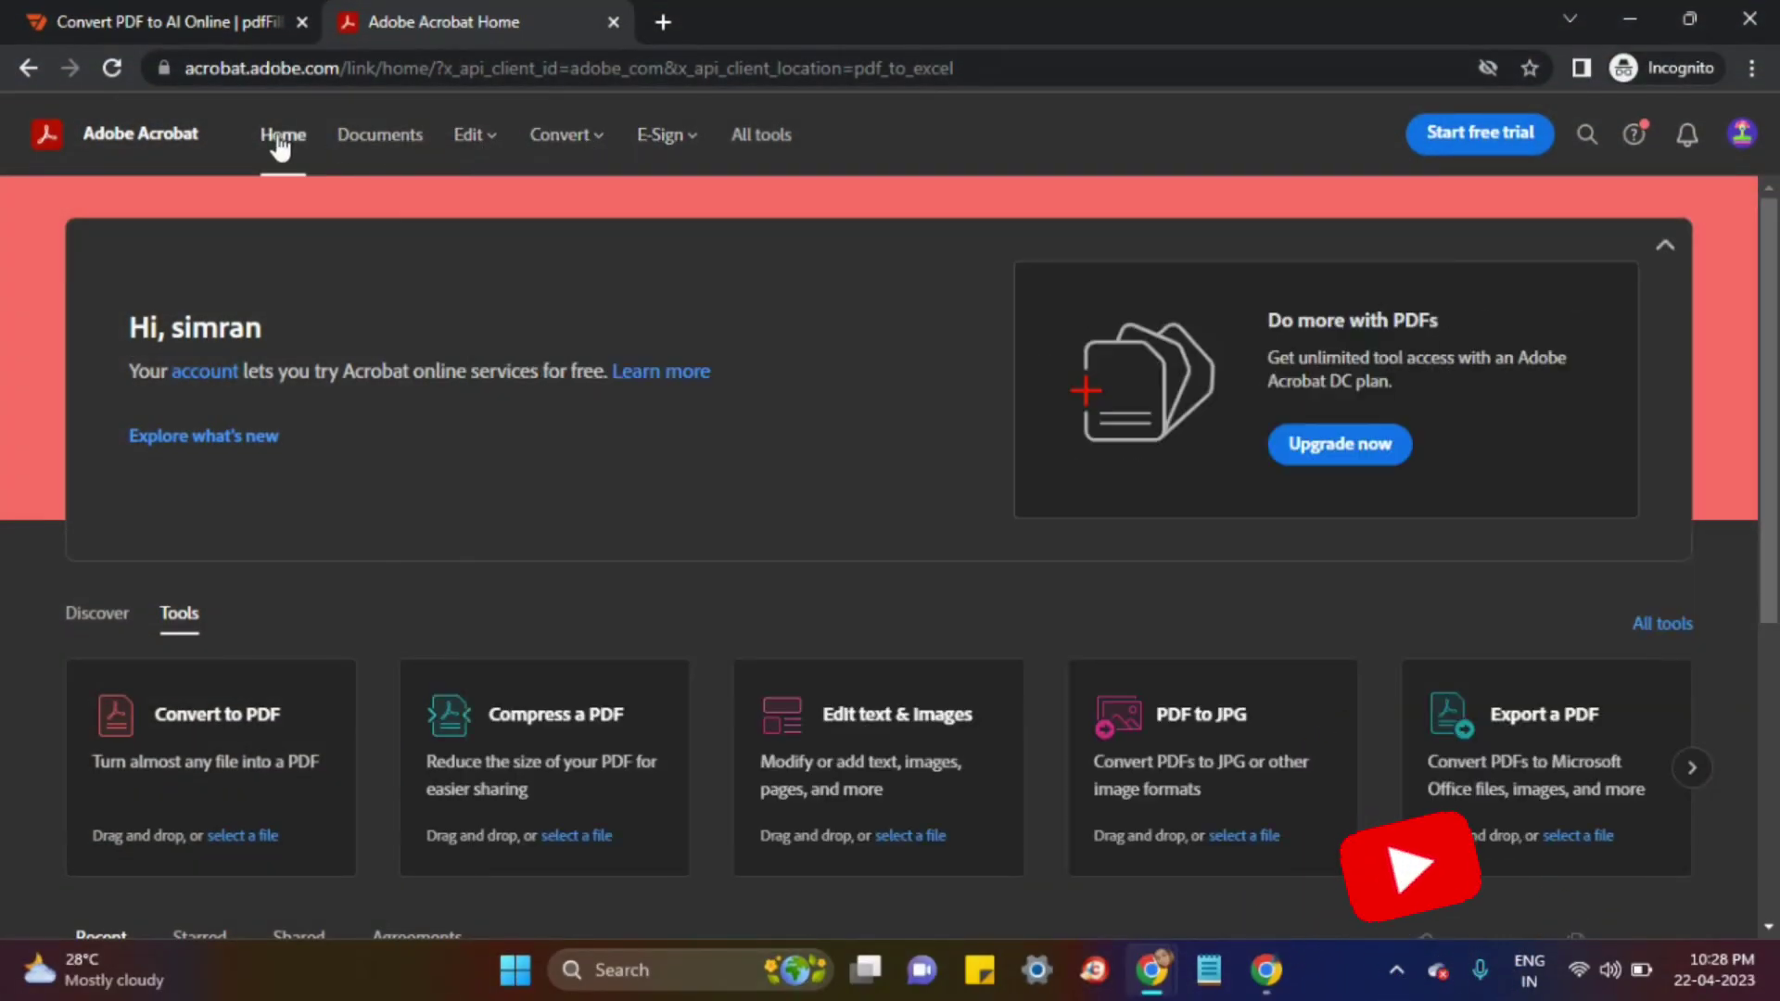
pyautogui.scroll(-5, 619, 492)
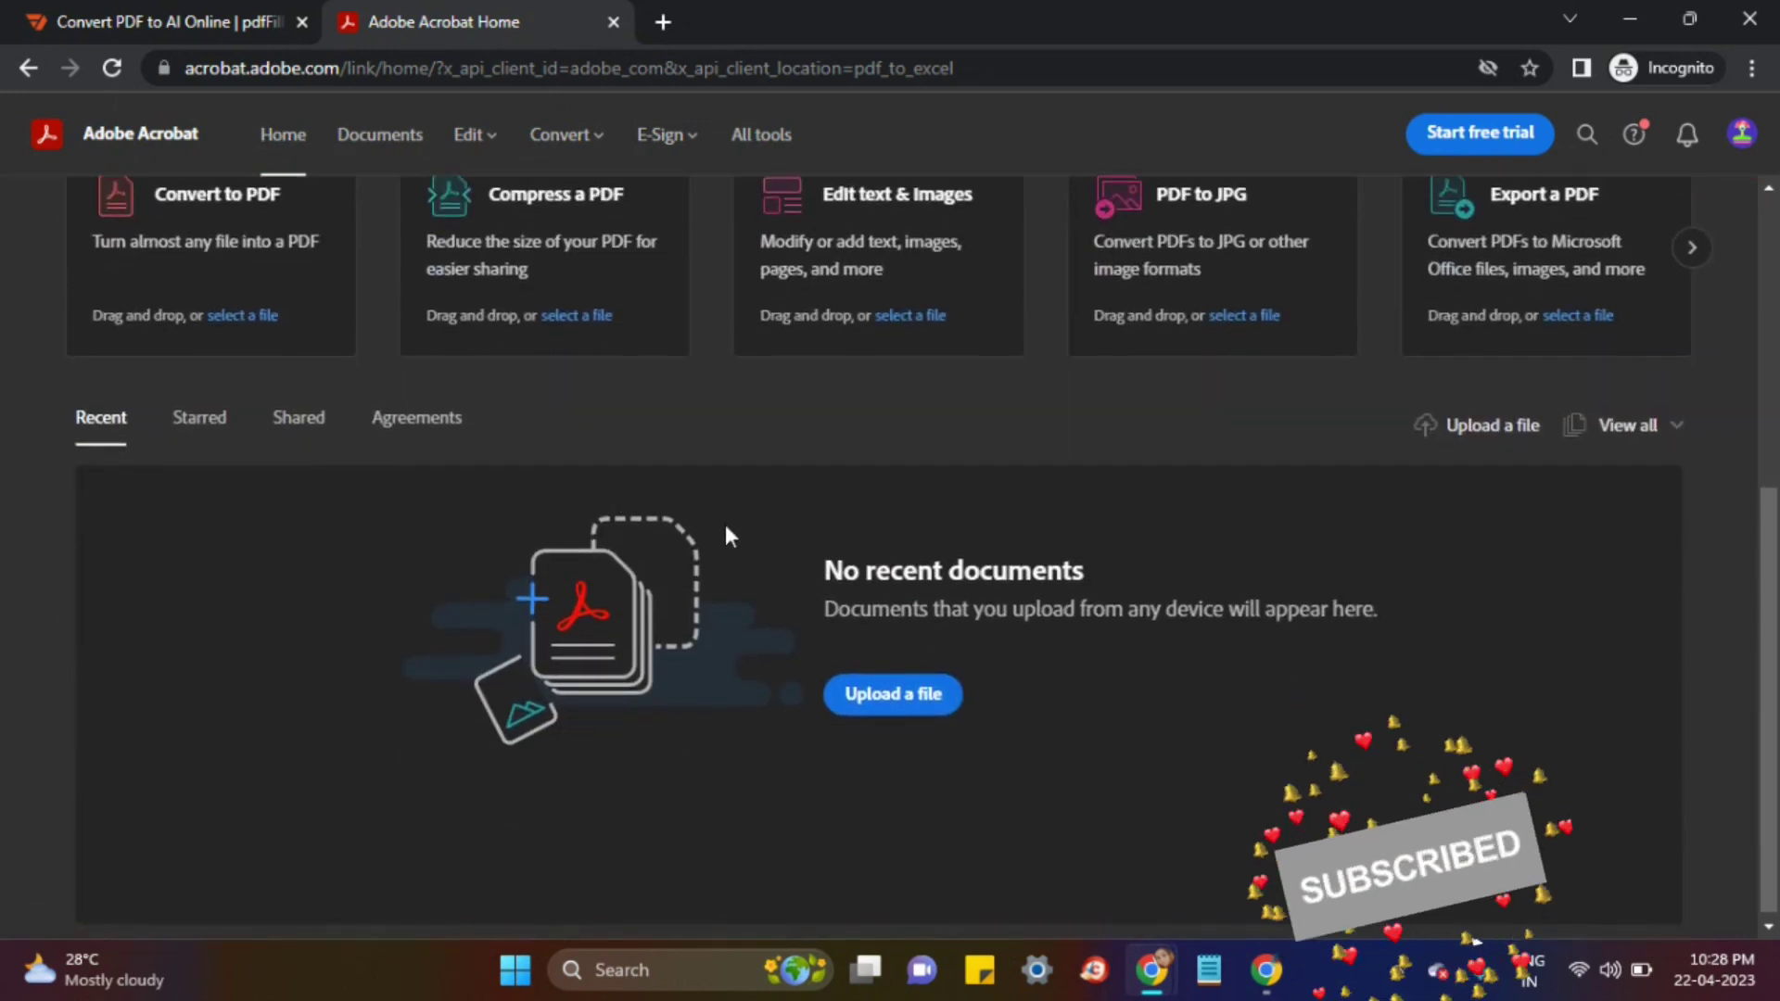
pyautogui.scroll(3, 805, 549)
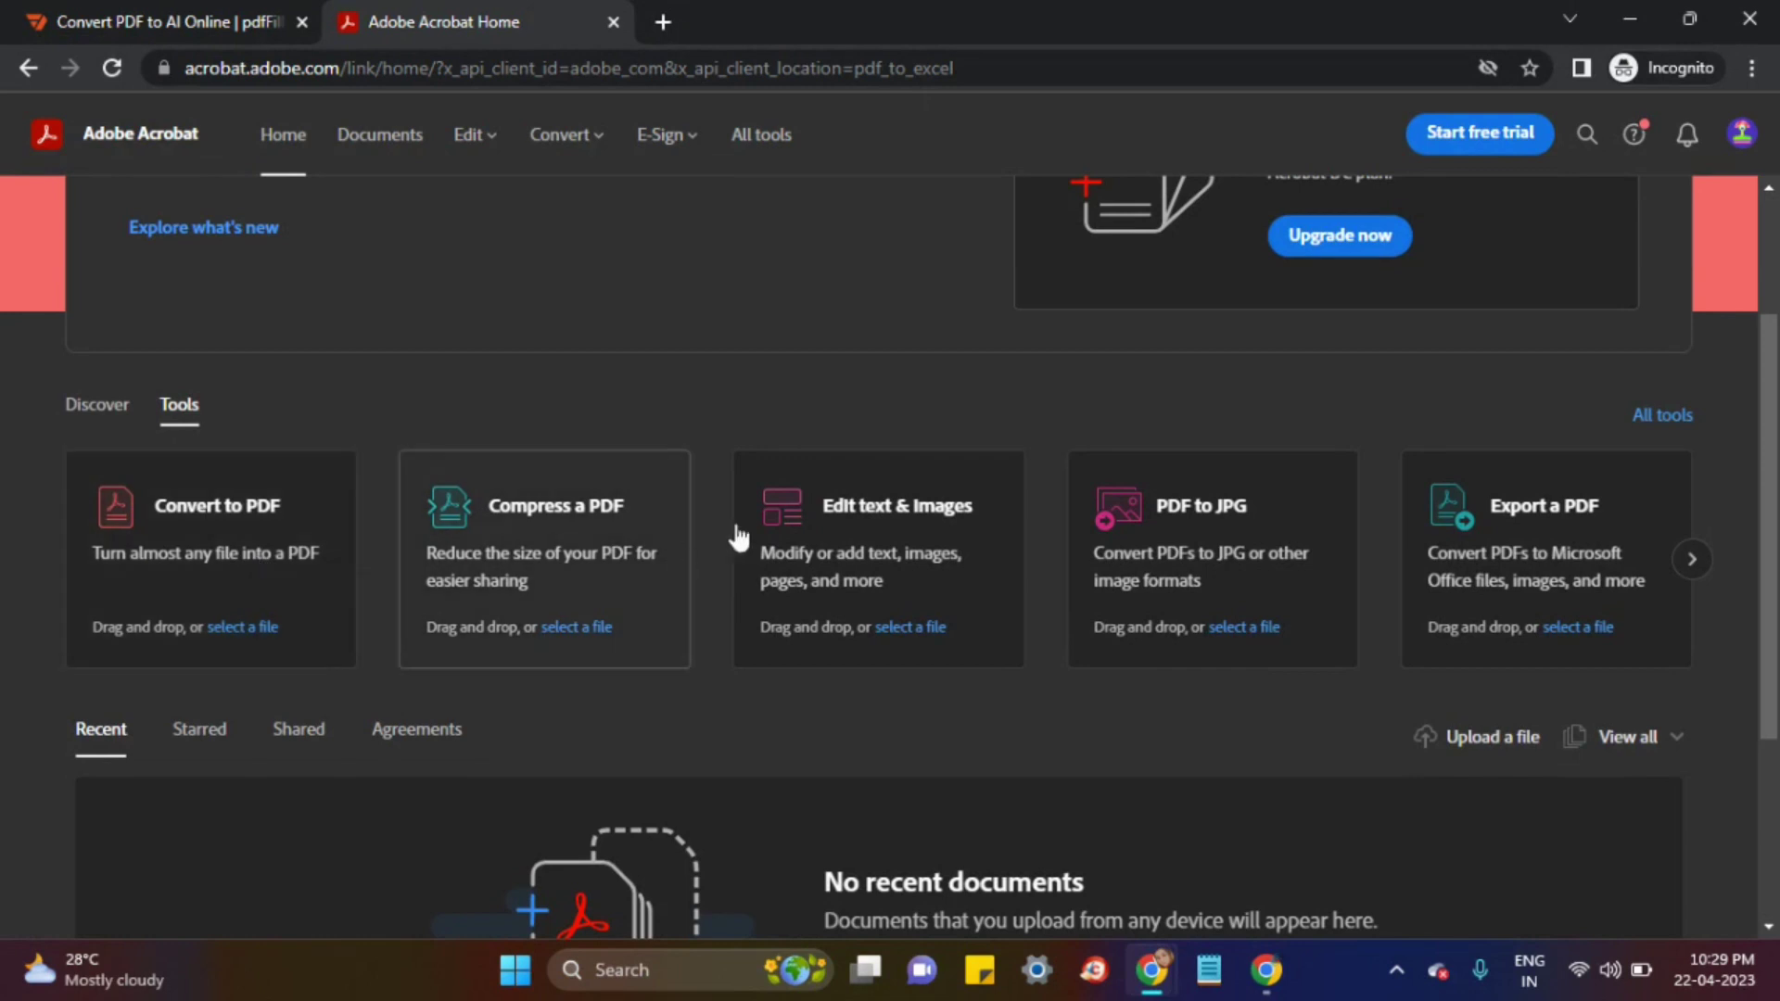
pyautogui.moveTo(584, 139)
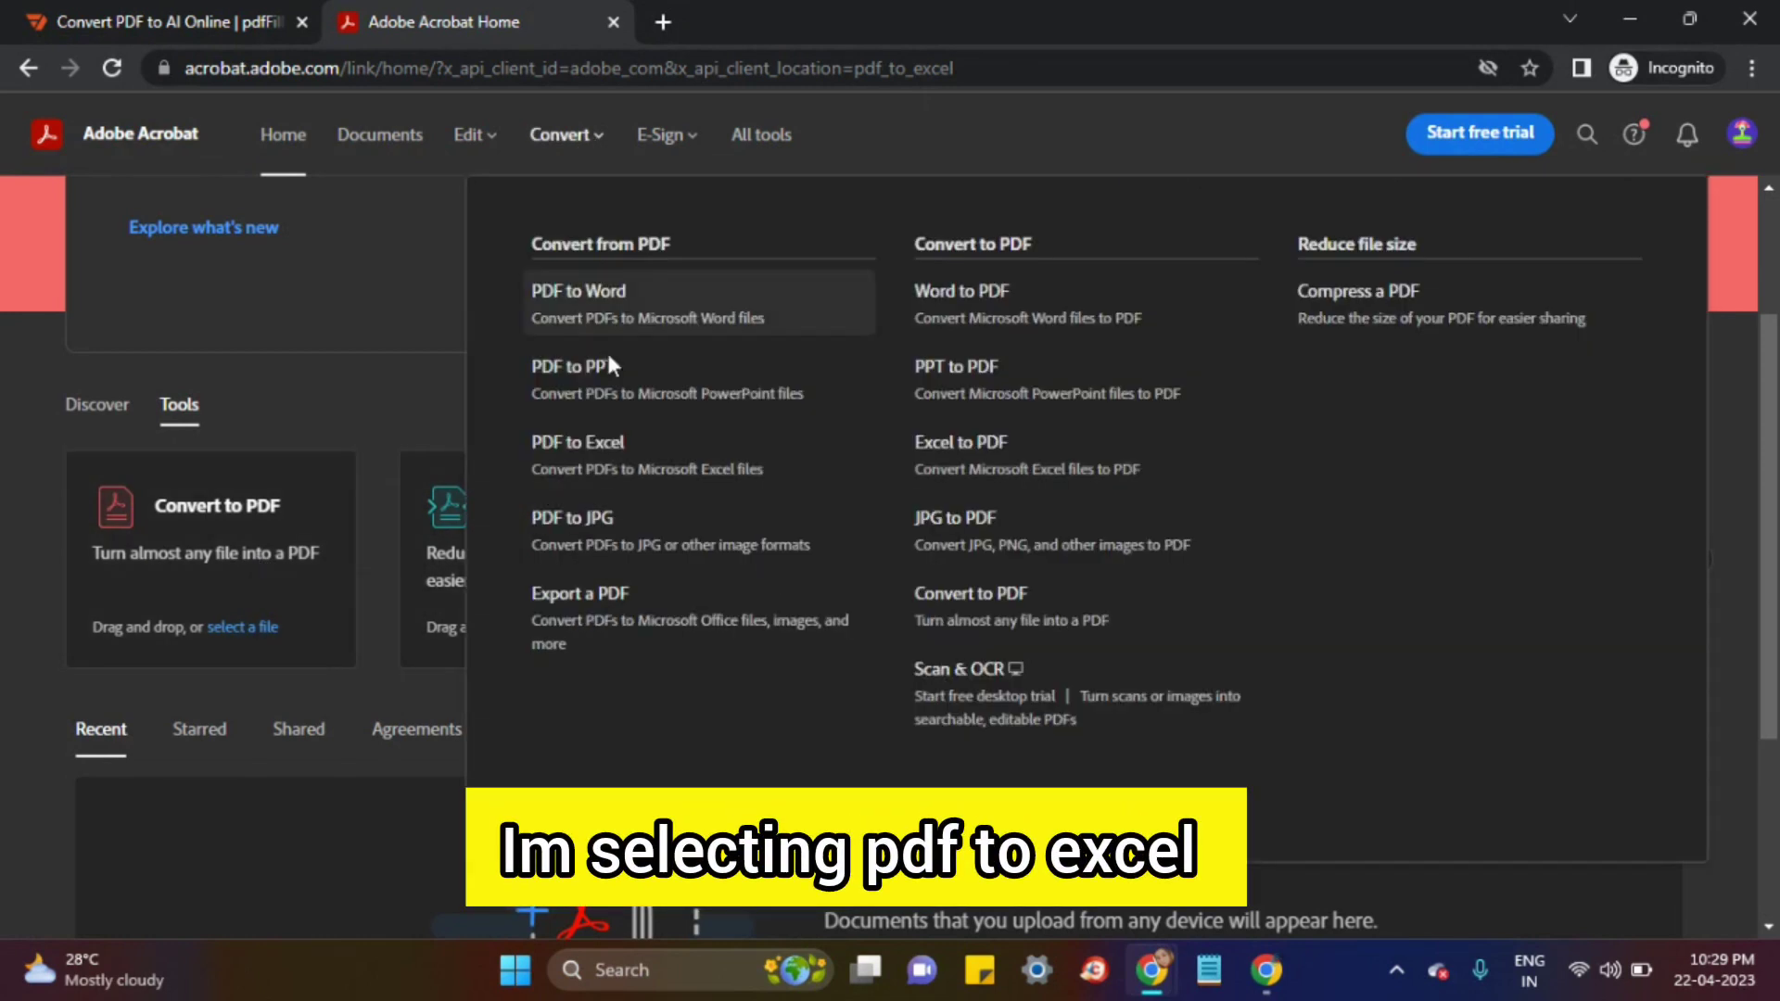
# Convert the Basic SEO Tutorials for beginners in 2023 PDF from Downloads to an Excel XLSX file
pyautogui.click(605, 447)
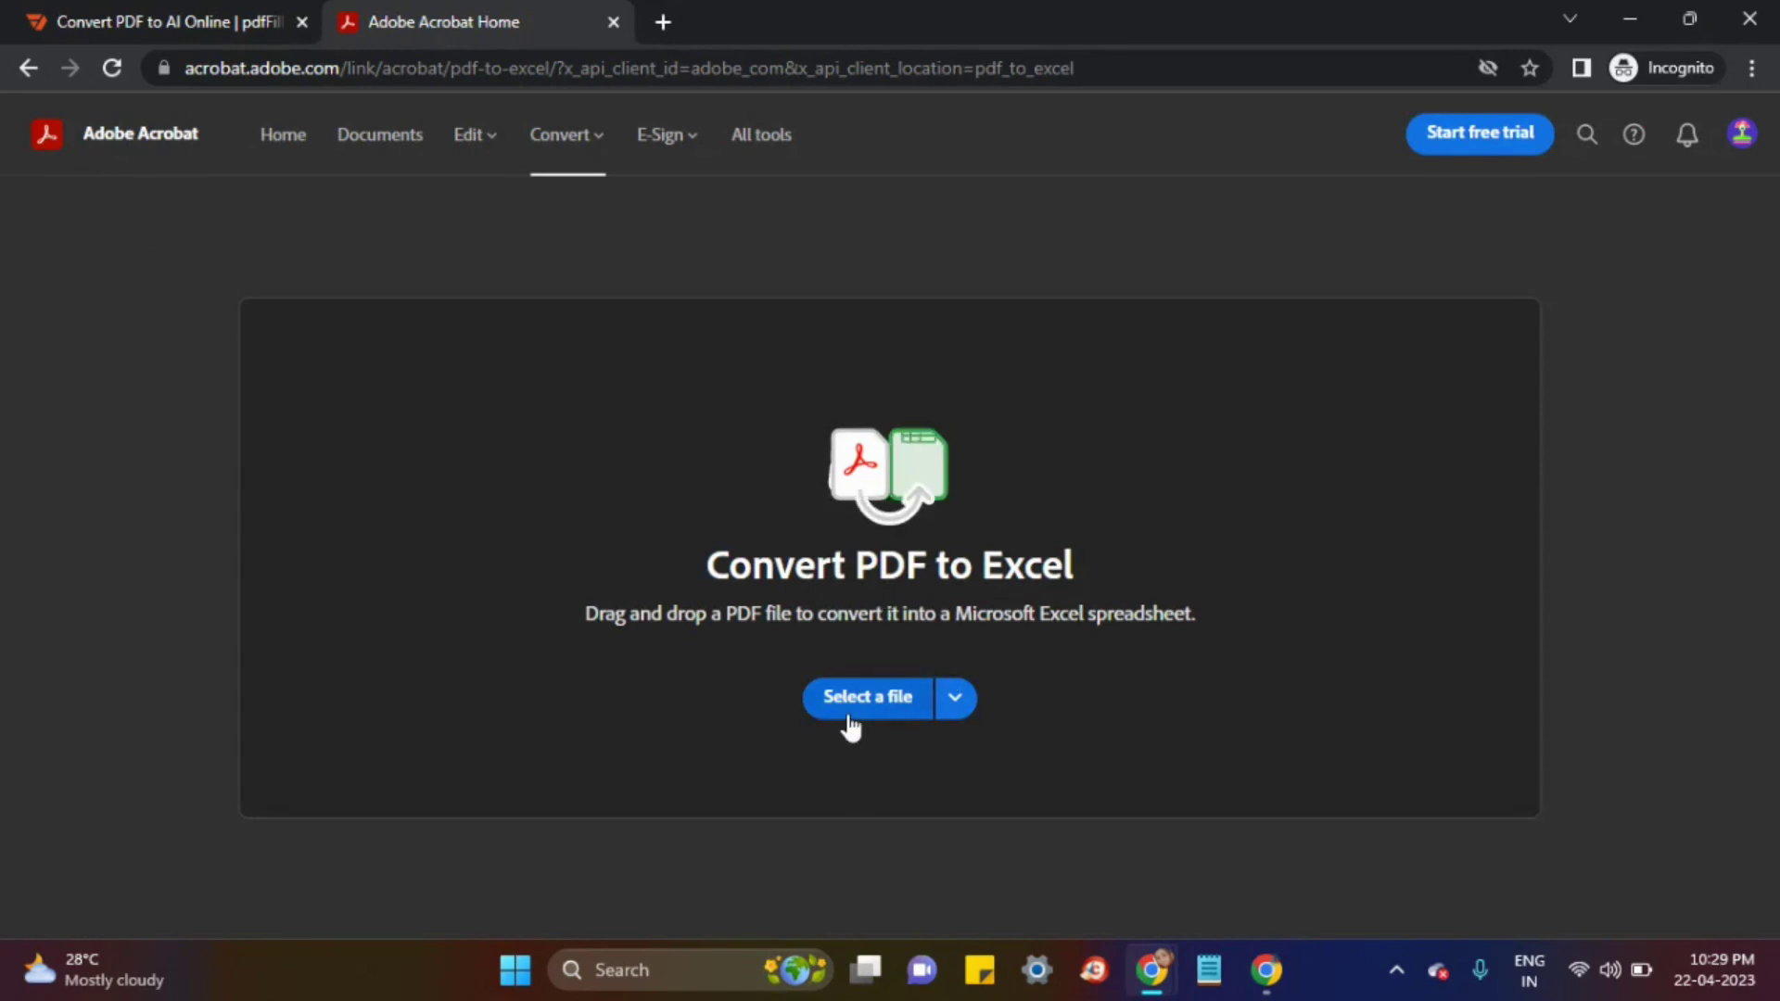
pyautogui.click(960, 700)
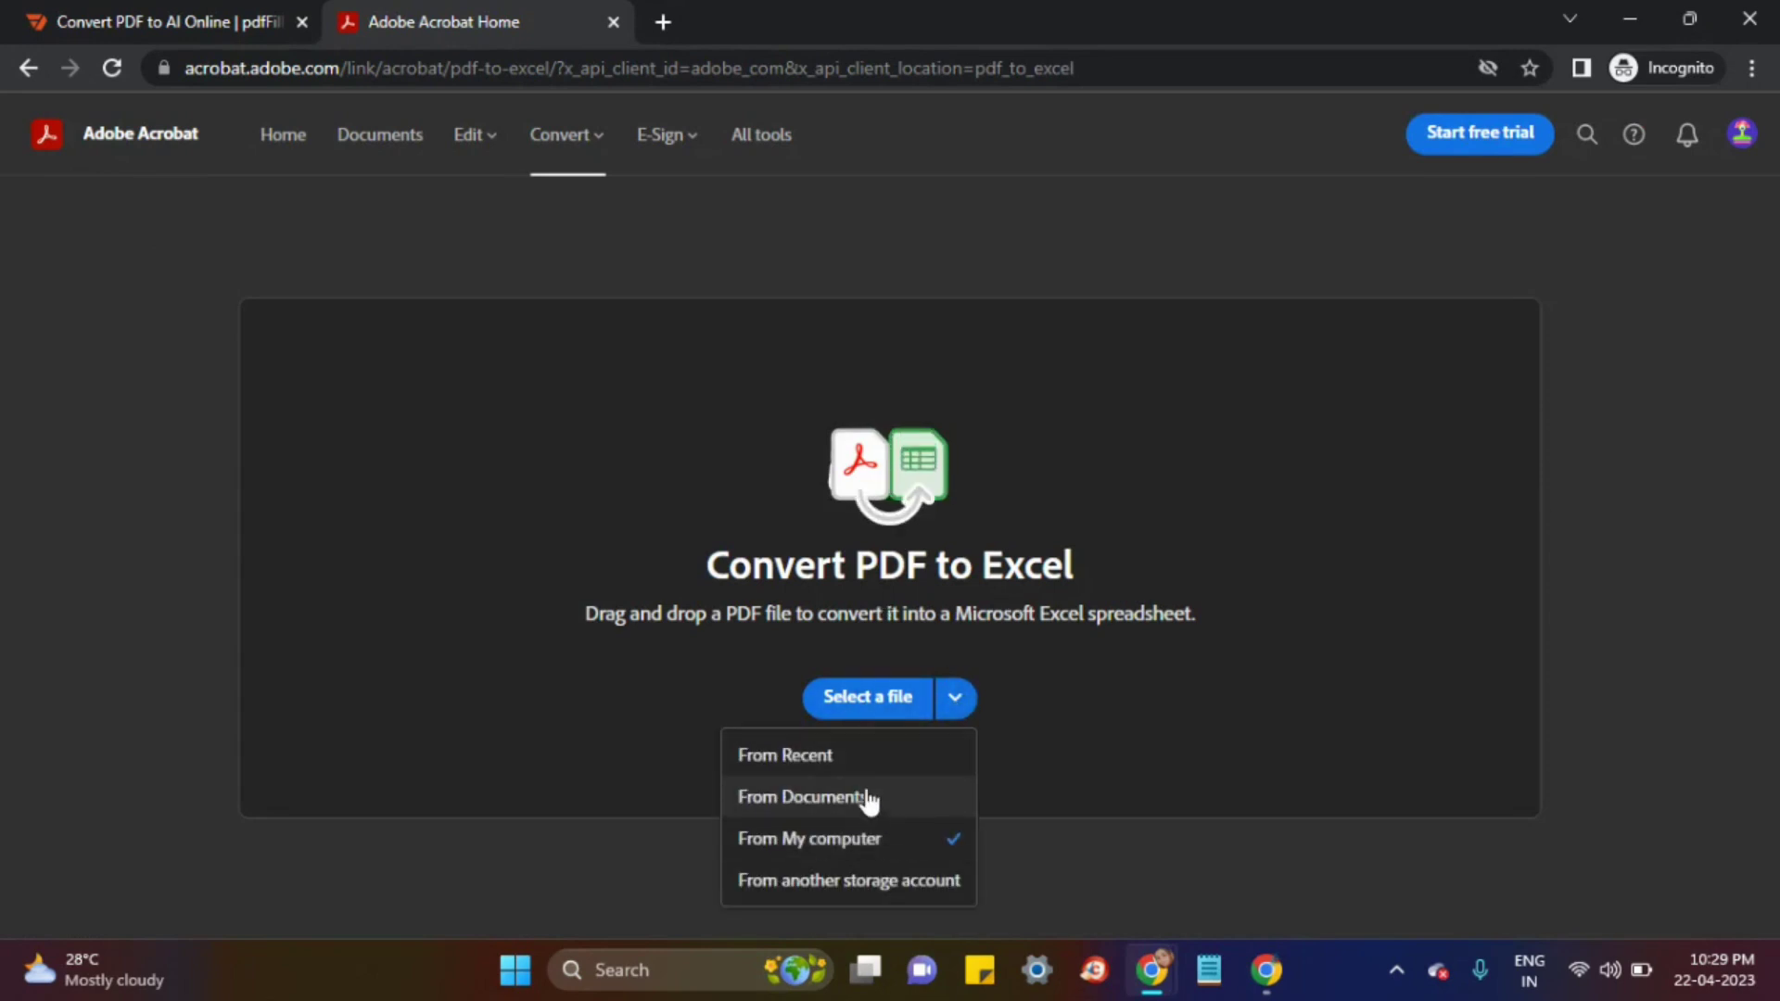
pyautogui.click(879, 714)
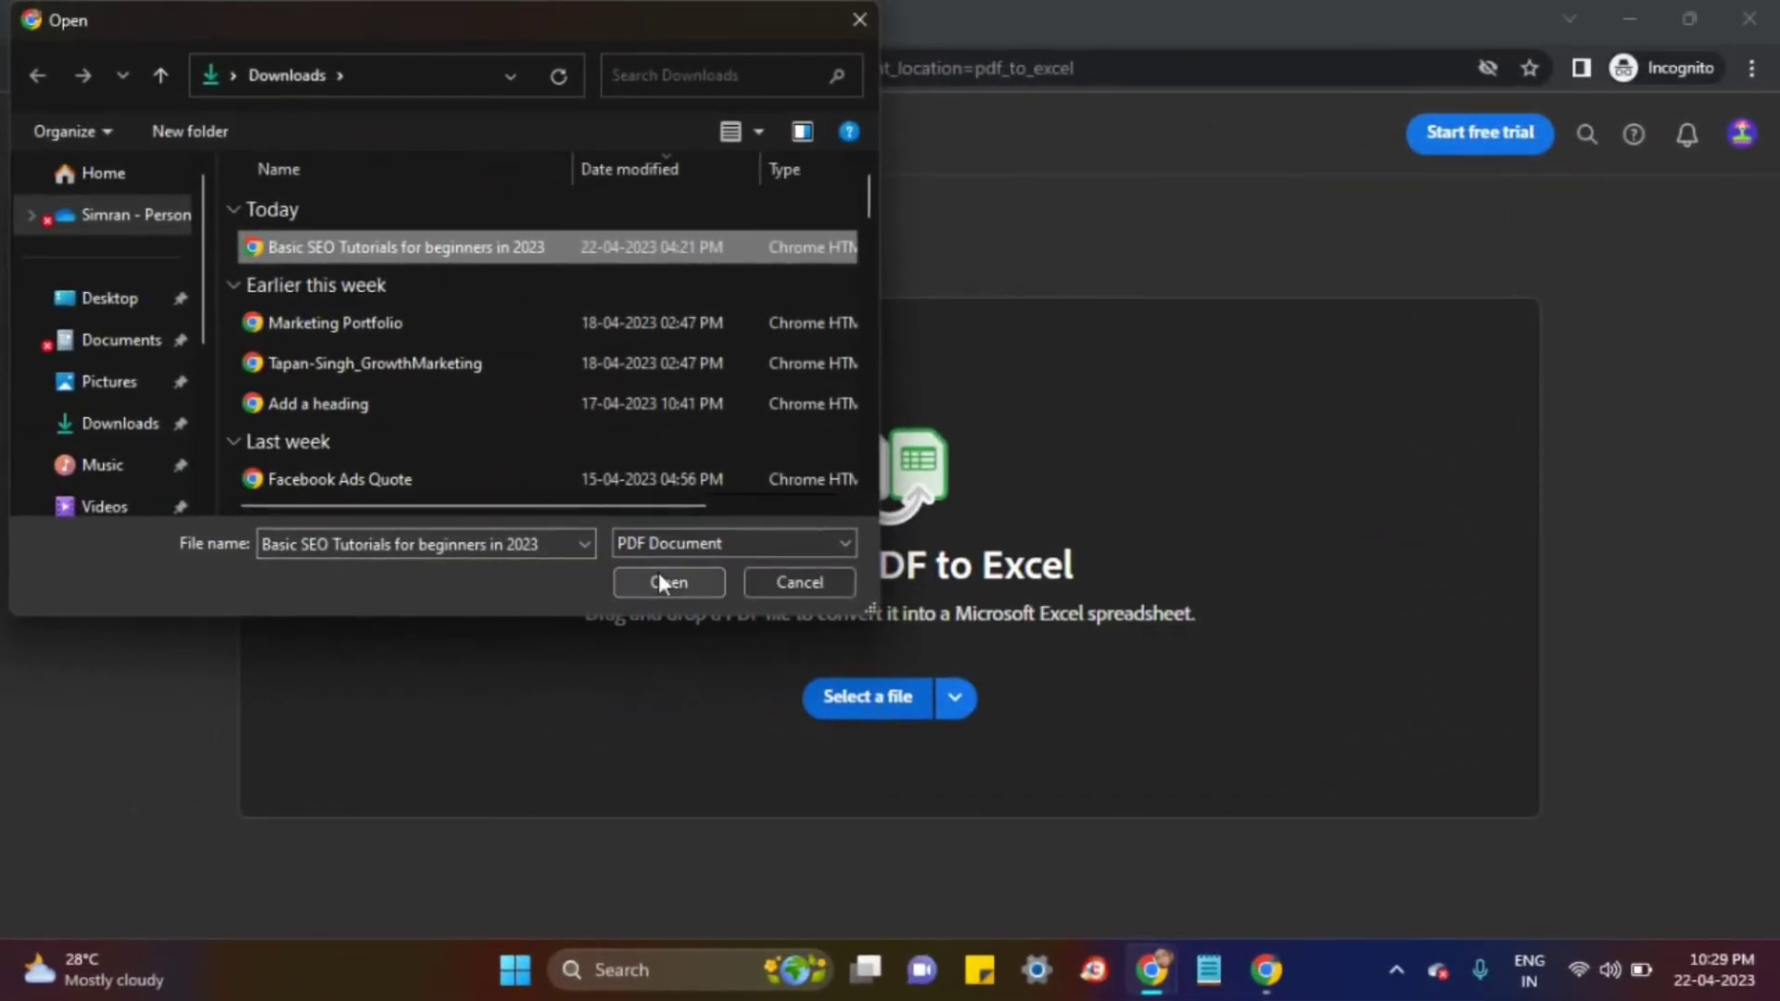
pyautogui.click(633, 575)
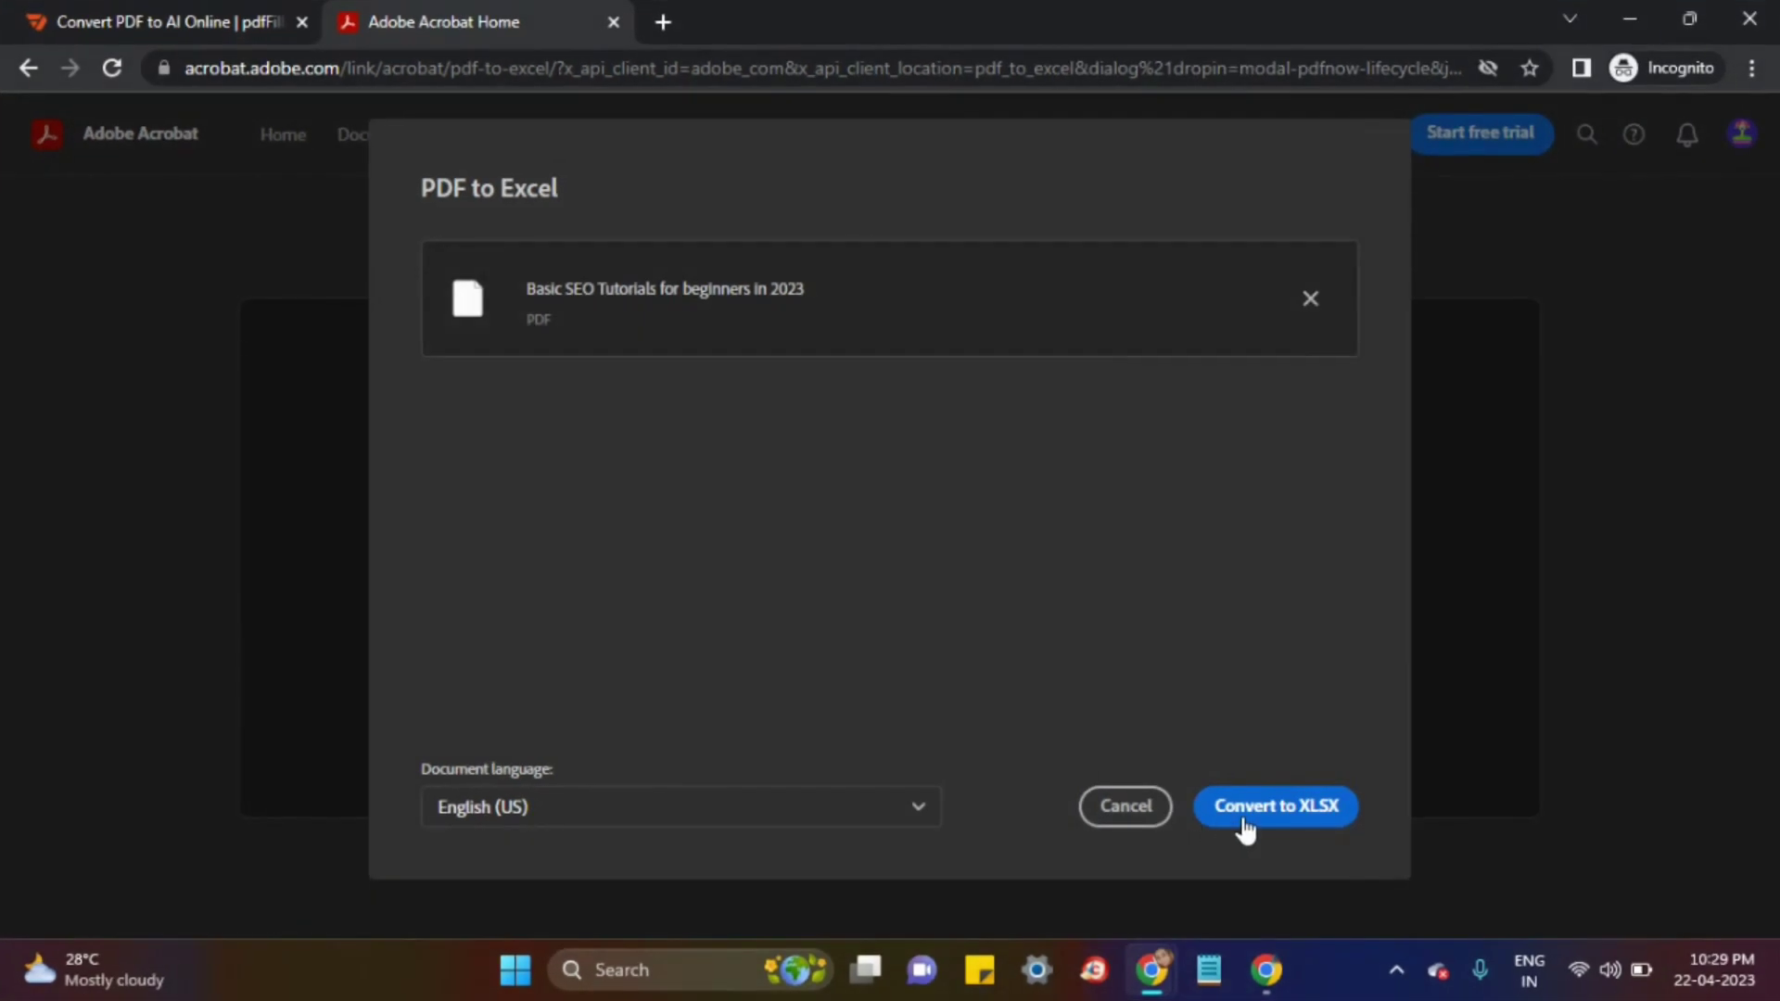
pyautogui.click(1275, 806)
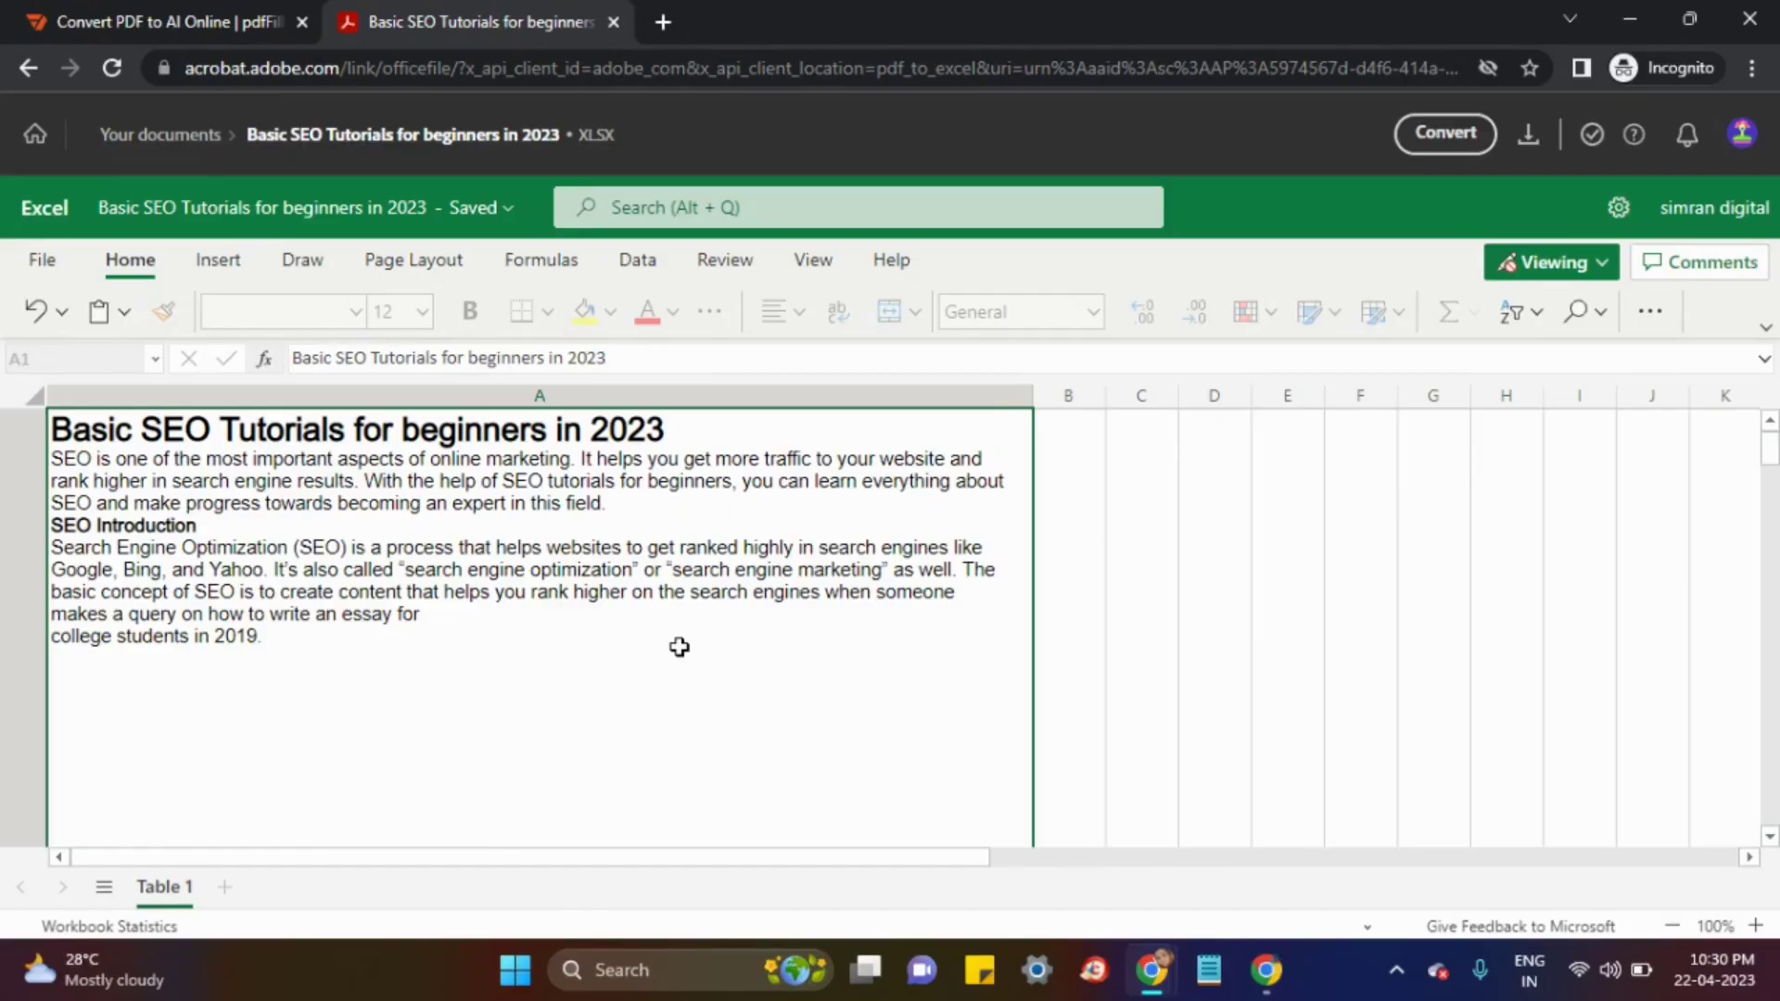
# Review the converted SEO text in the workbook back to A1, then switch to the pdfFiller tab
pyautogui.scroll(-10, 680, 646)
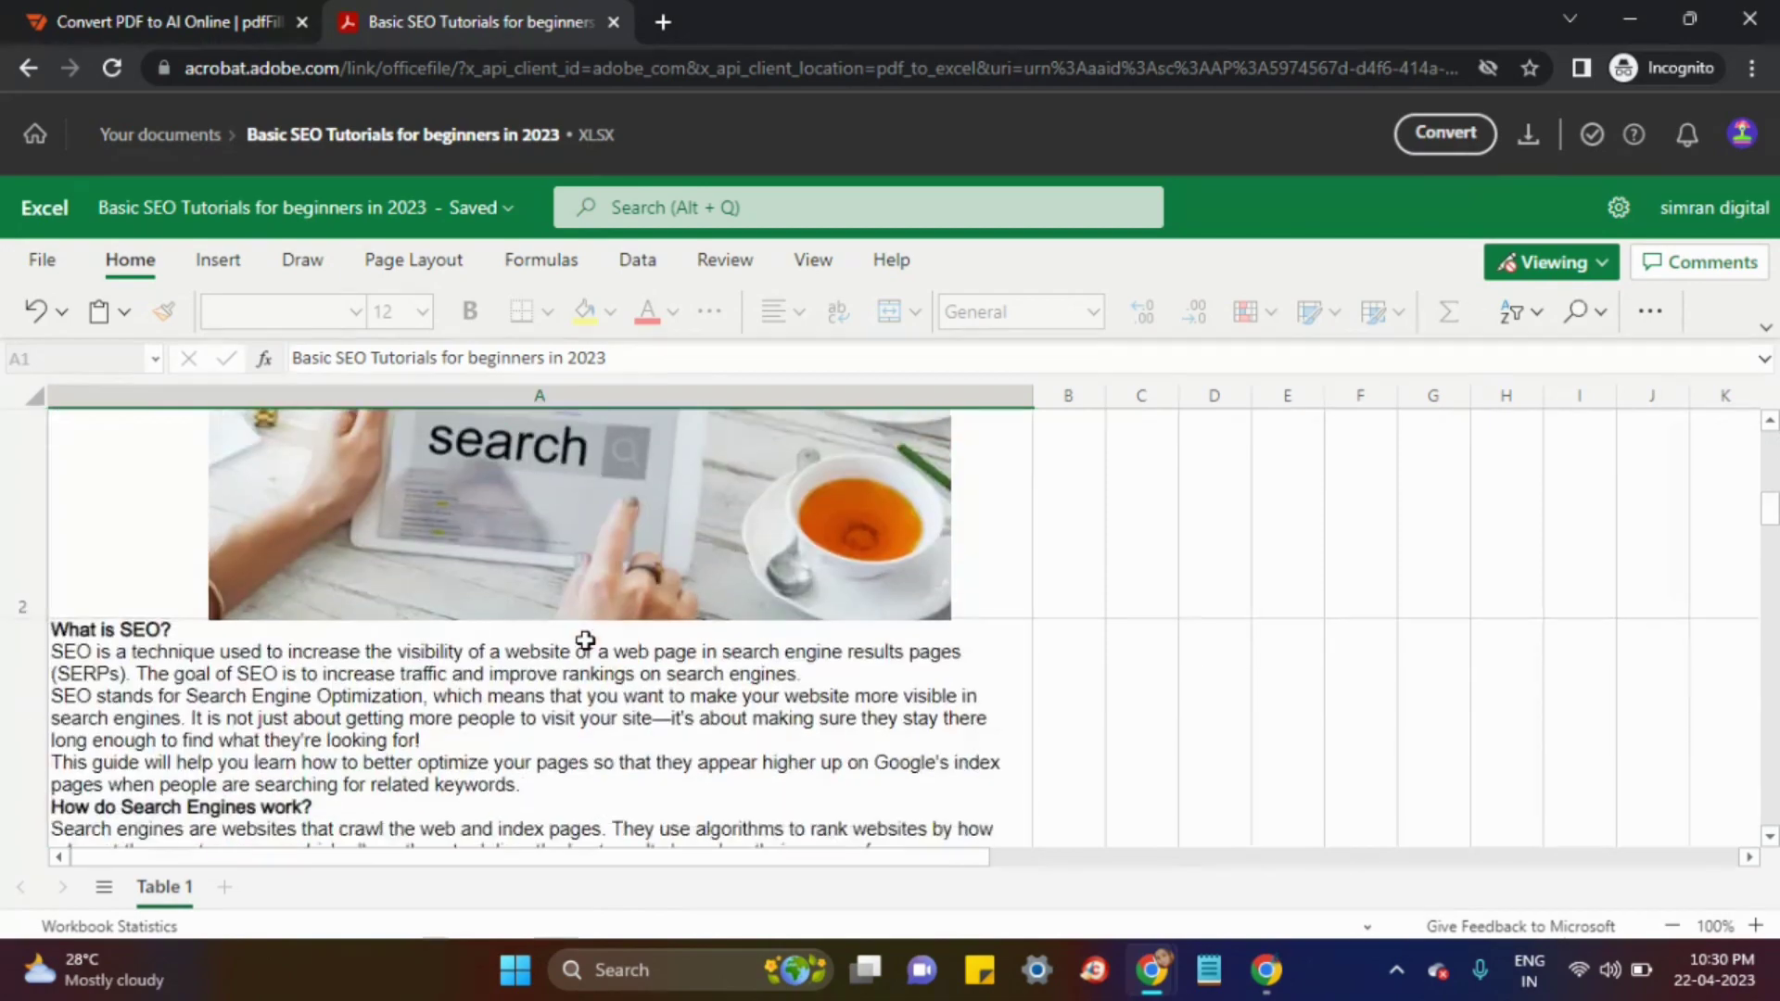
pyautogui.scroll(-5, 604, 625)
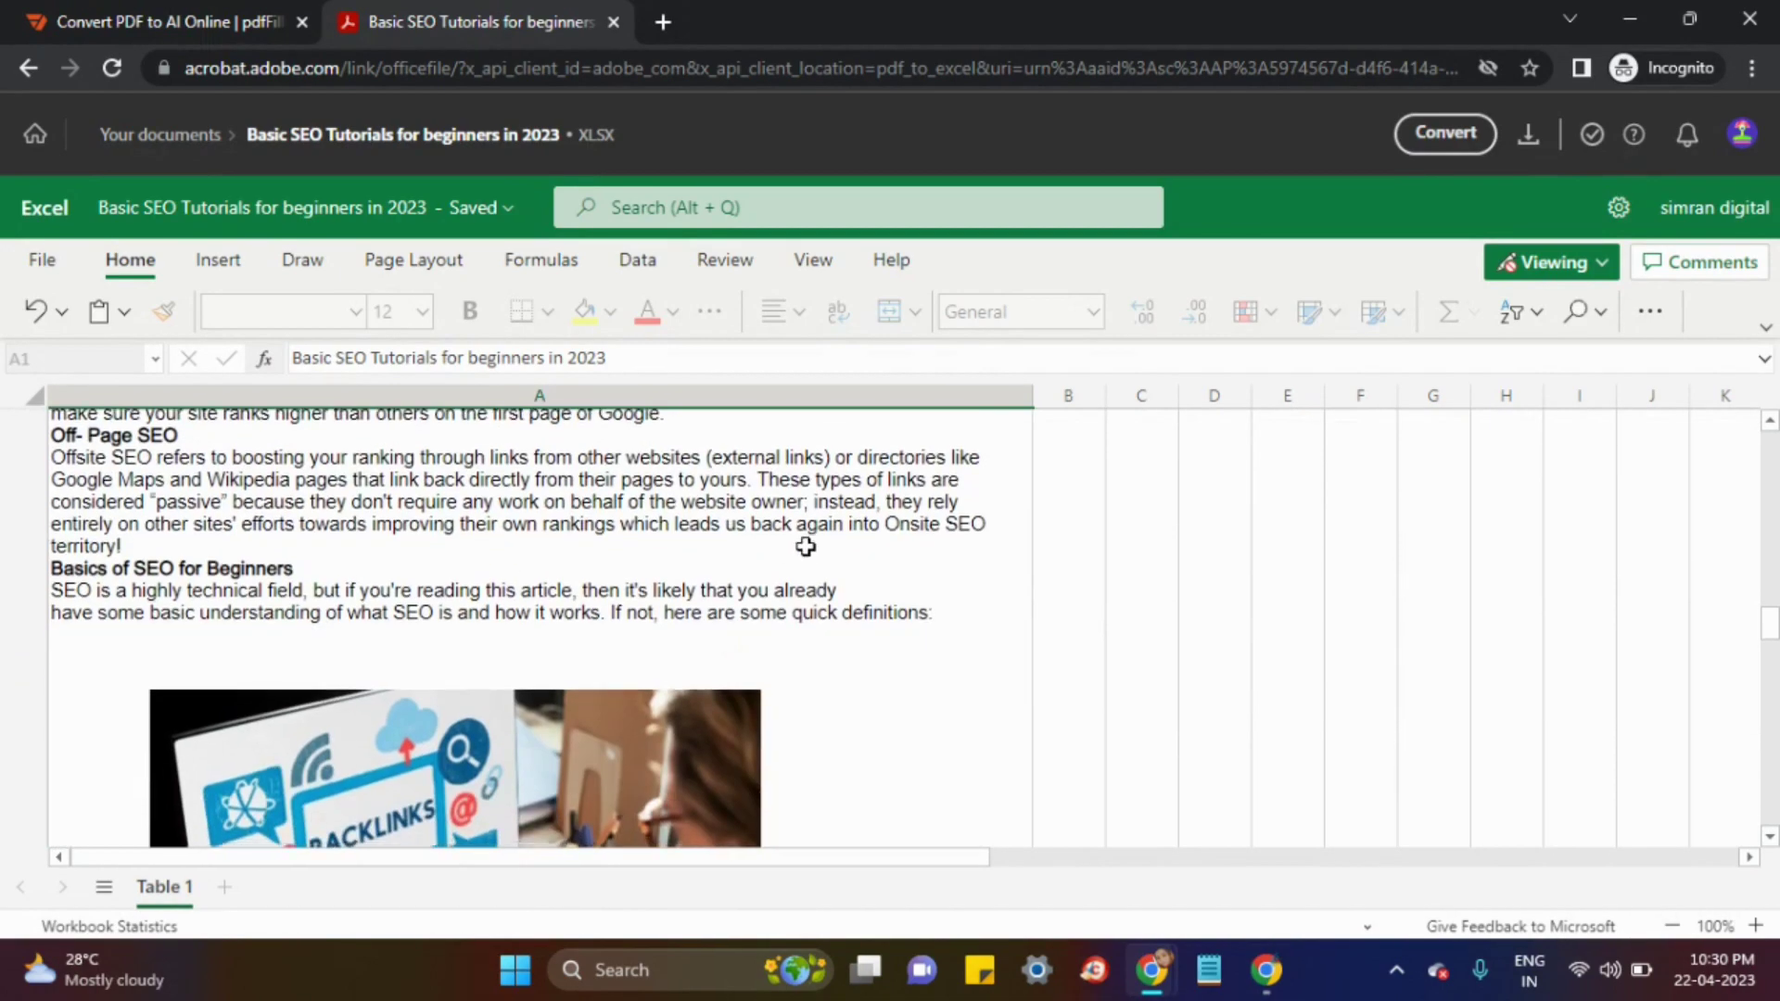
pyautogui.scroll(10, 558, 538)
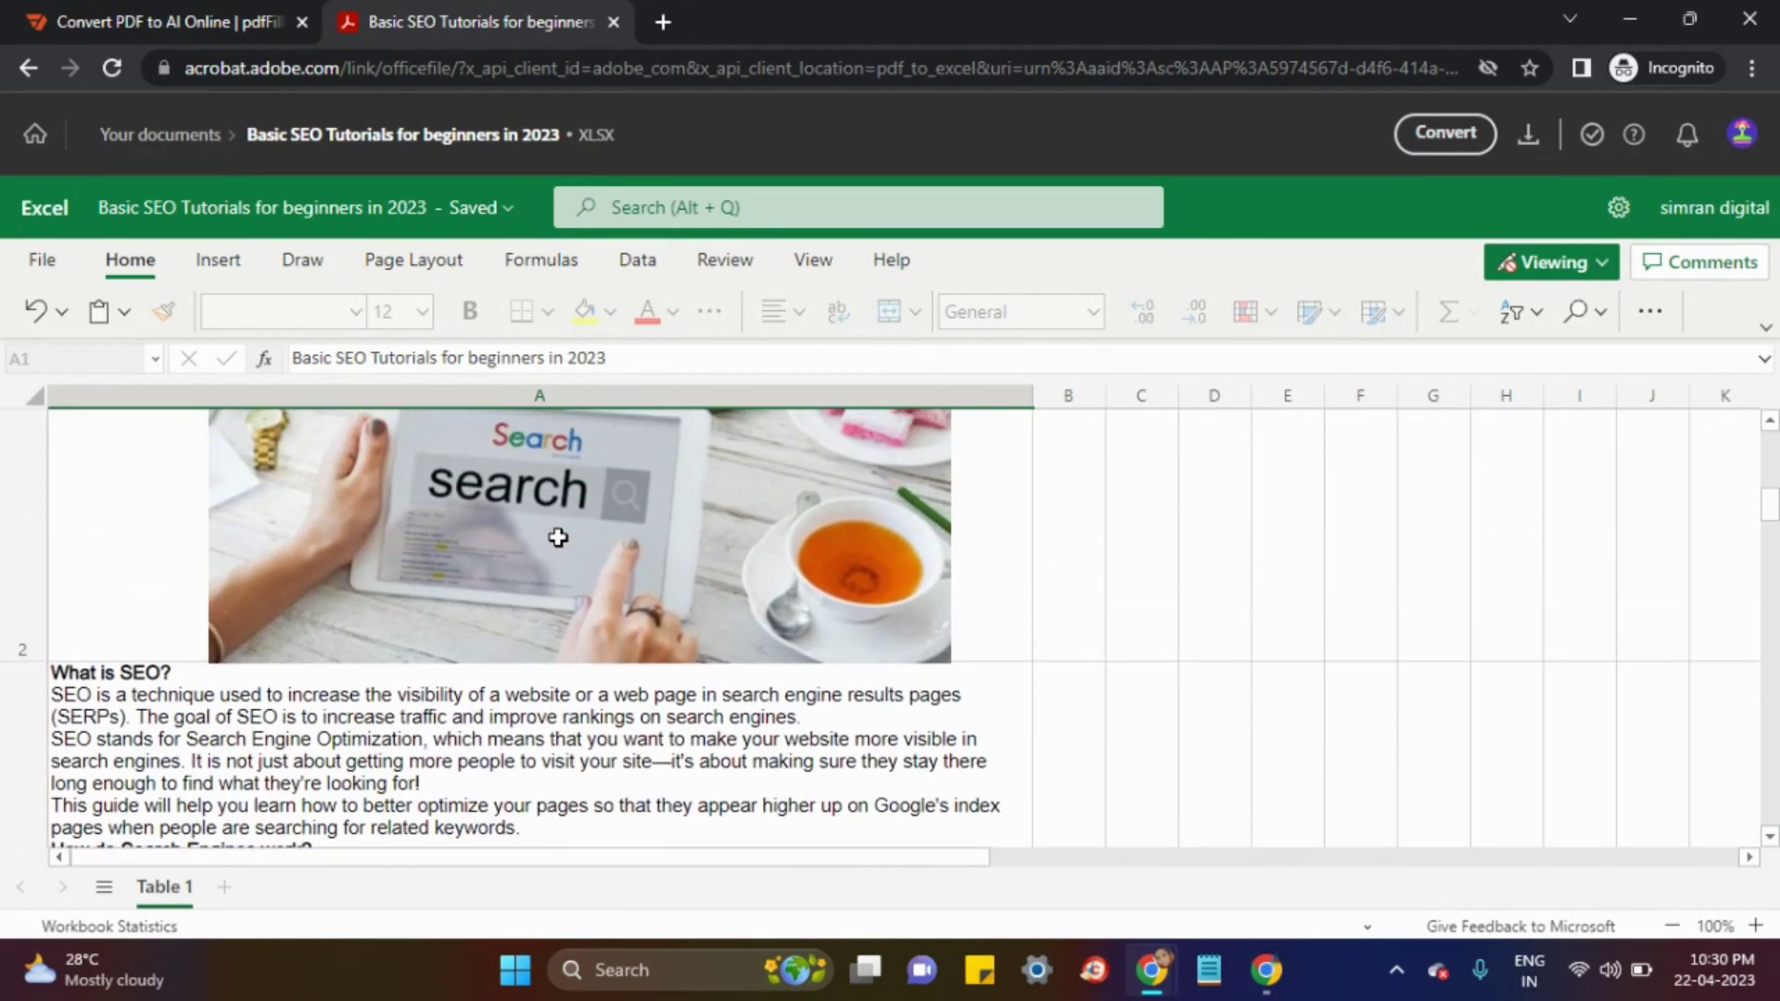
pyautogui.scroll(5, 557, 538)
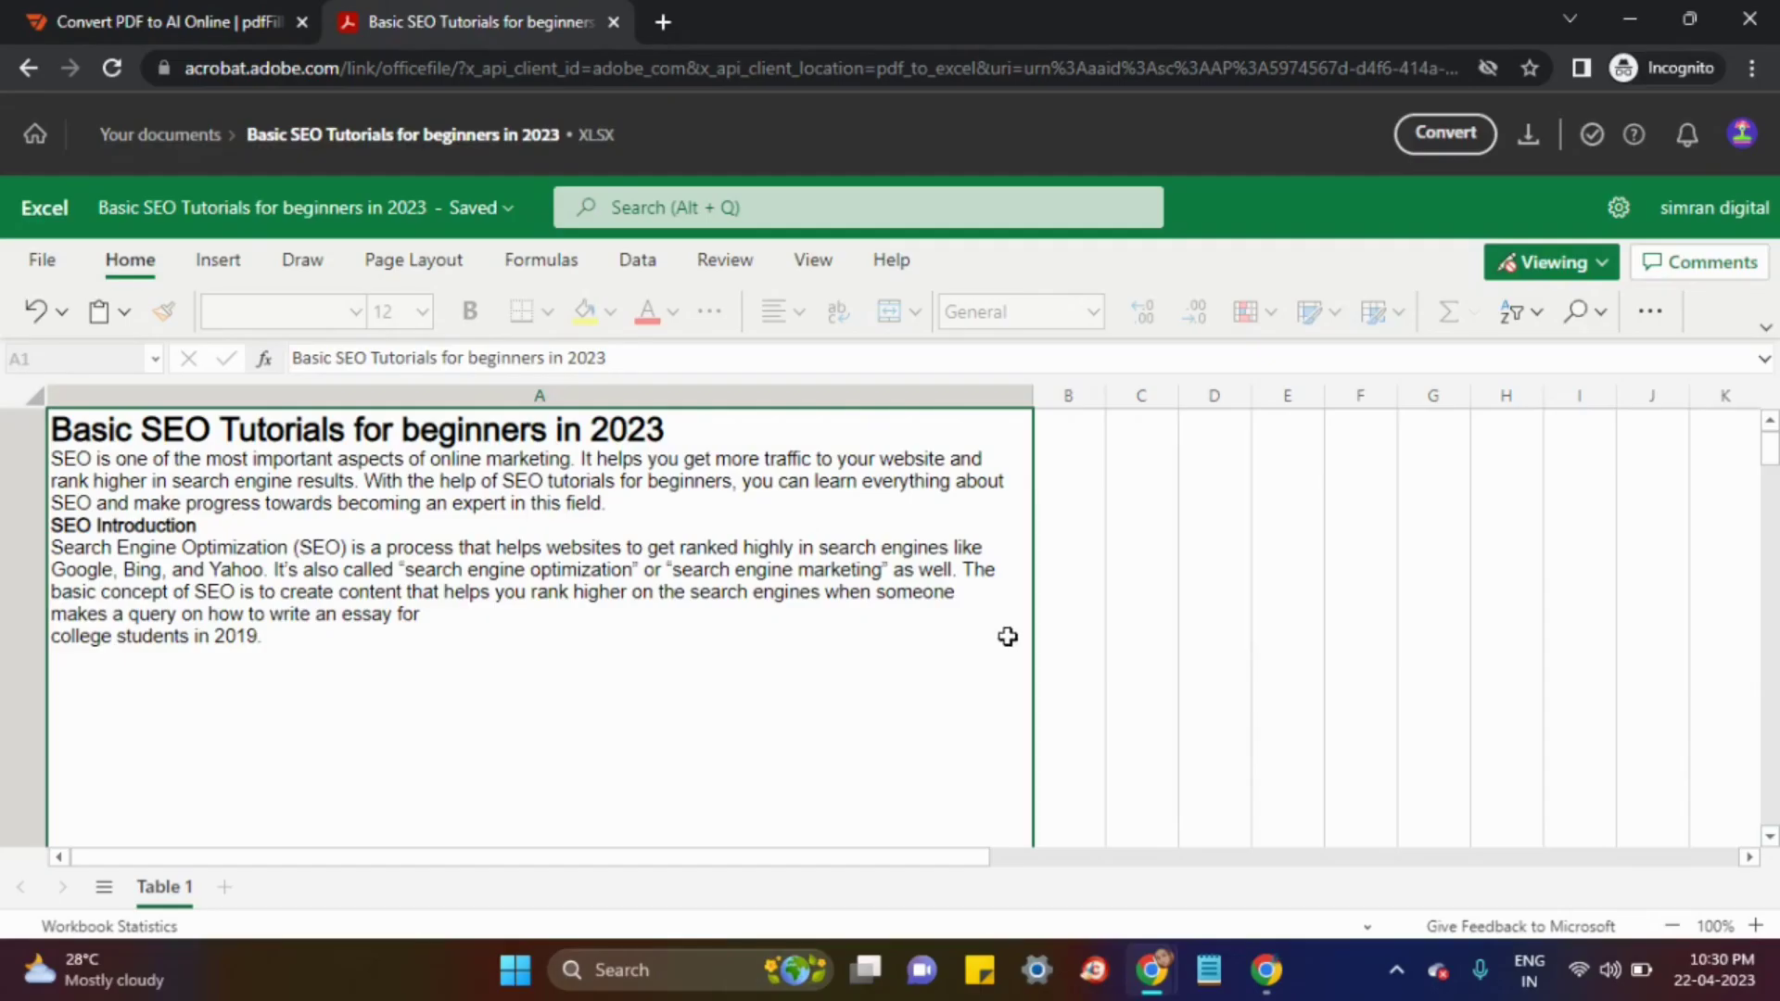
pyautogui.click(158, 21)
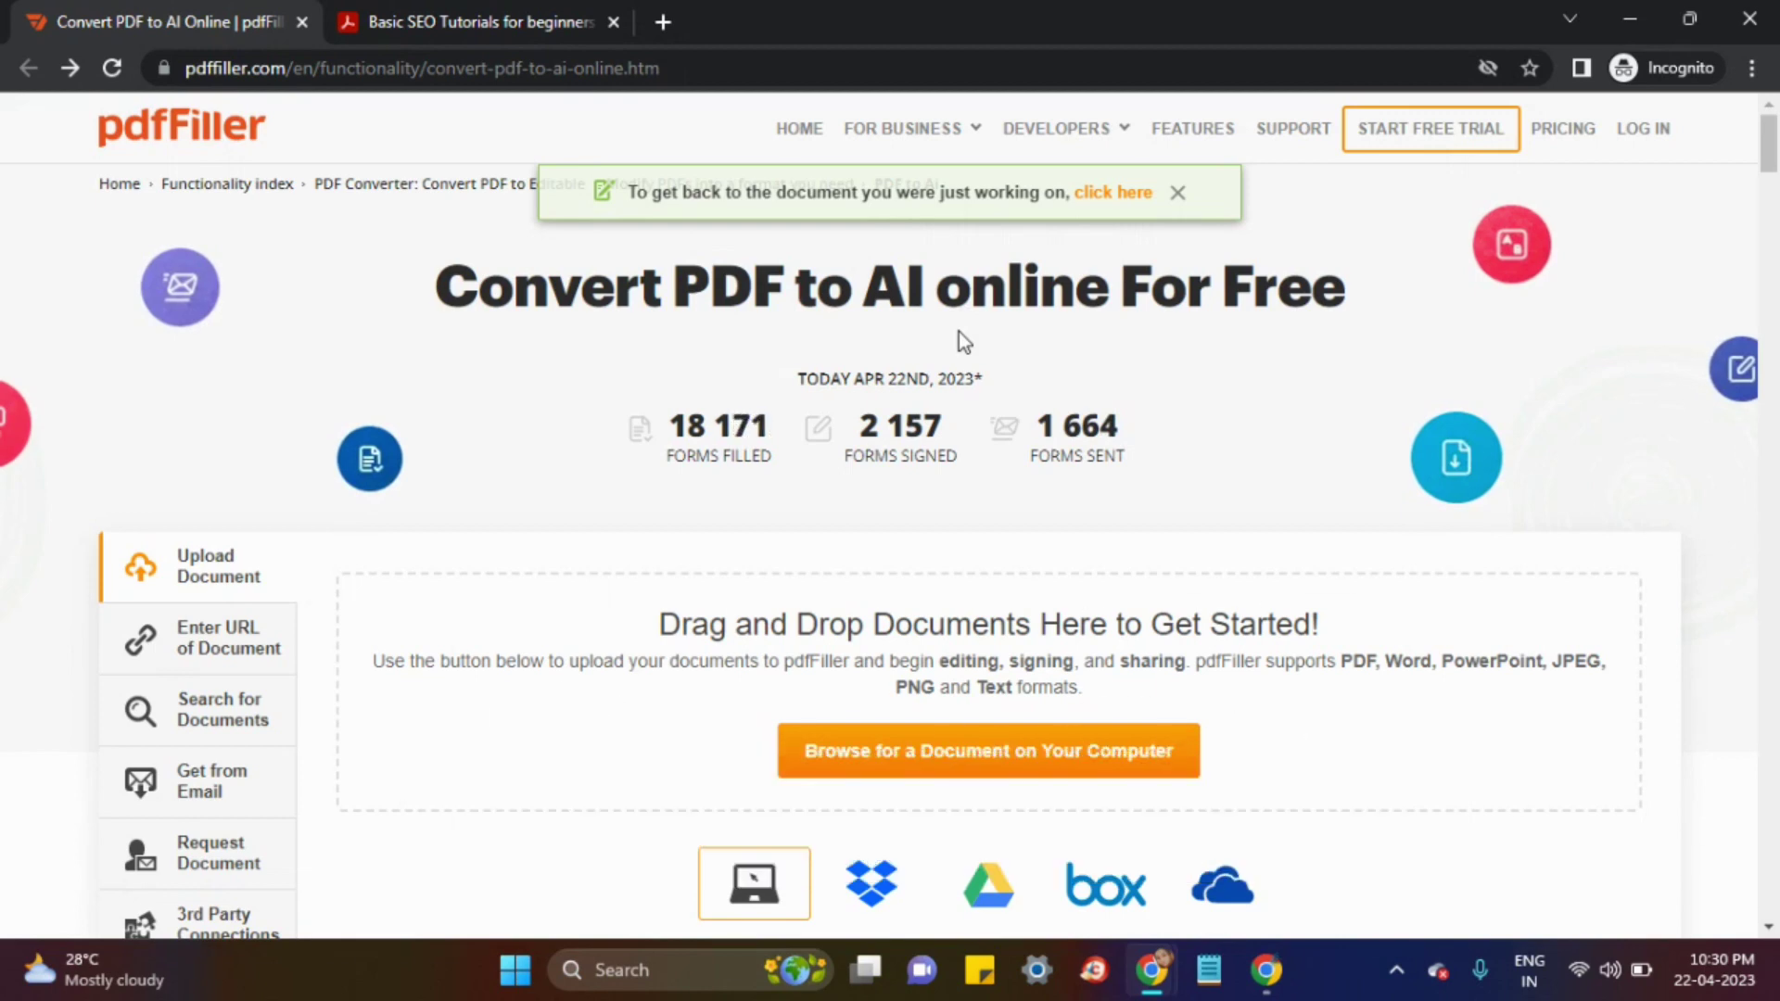
# Upload the Basic SEO Tutorials for beginners in 2023 PDF from Downloads into pdfFiller's editor
pyautogui.scroll(-2, 837, 590)
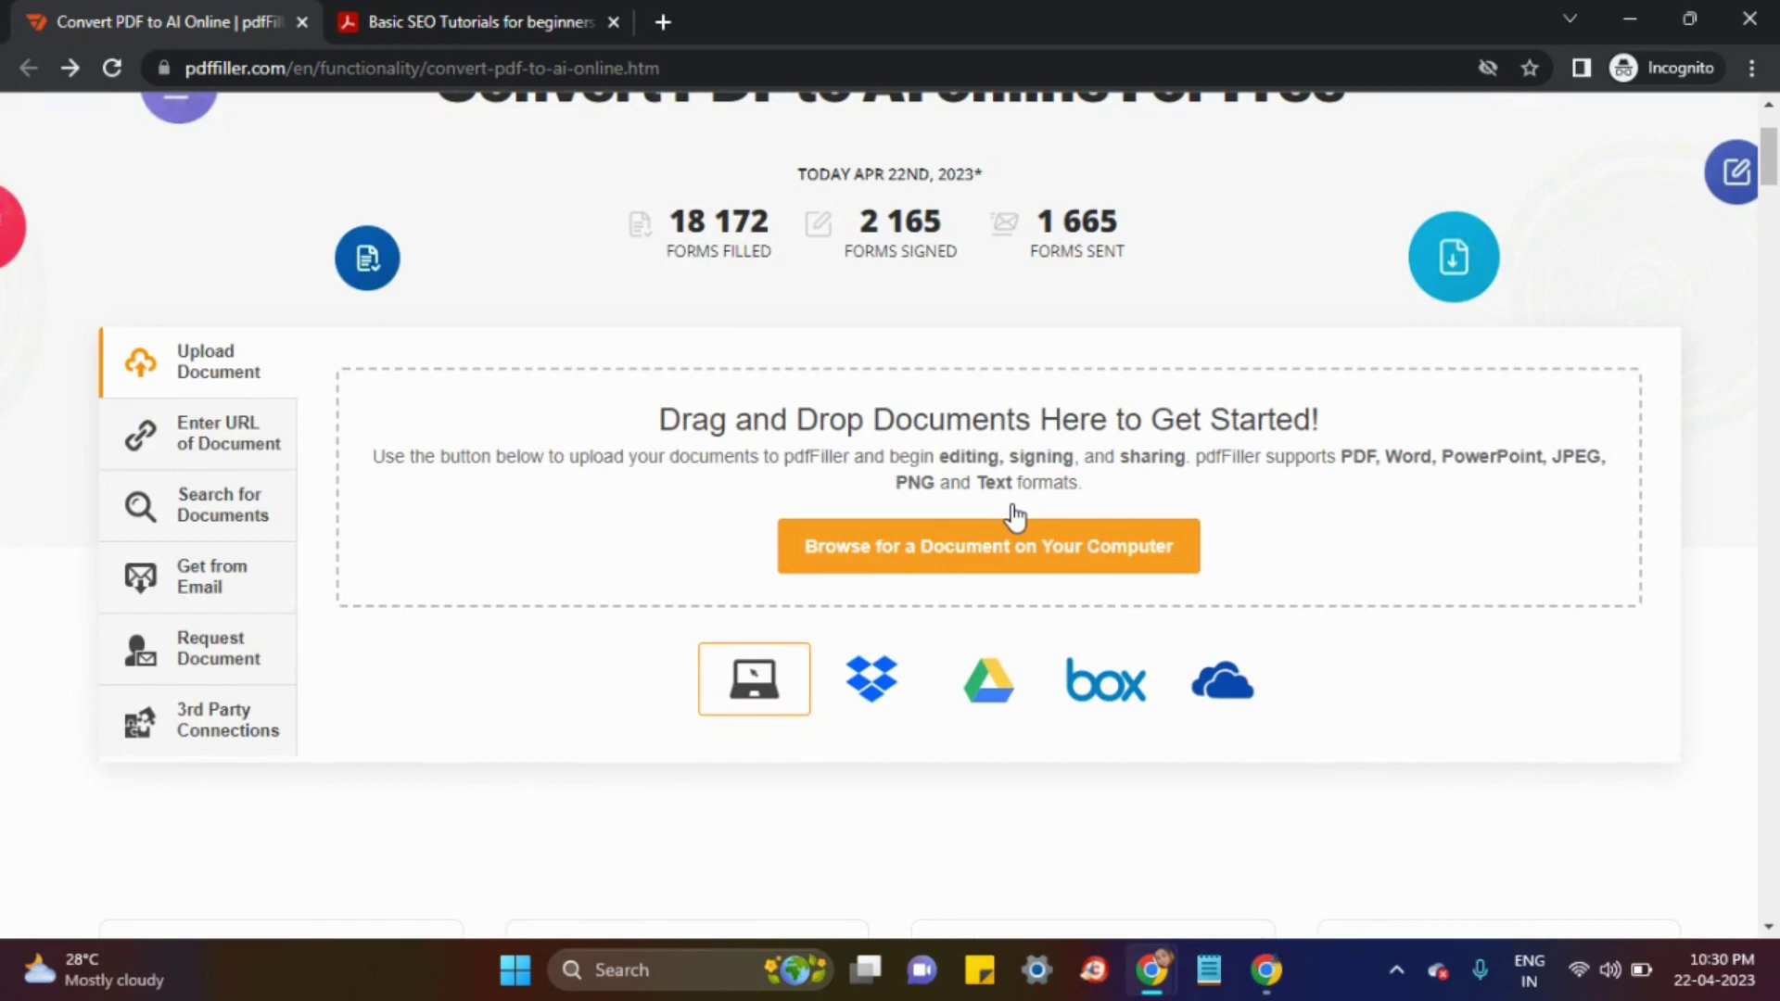
pyautogui.click(954, 546)
pyautogui.scroll(-2, 304, 382)
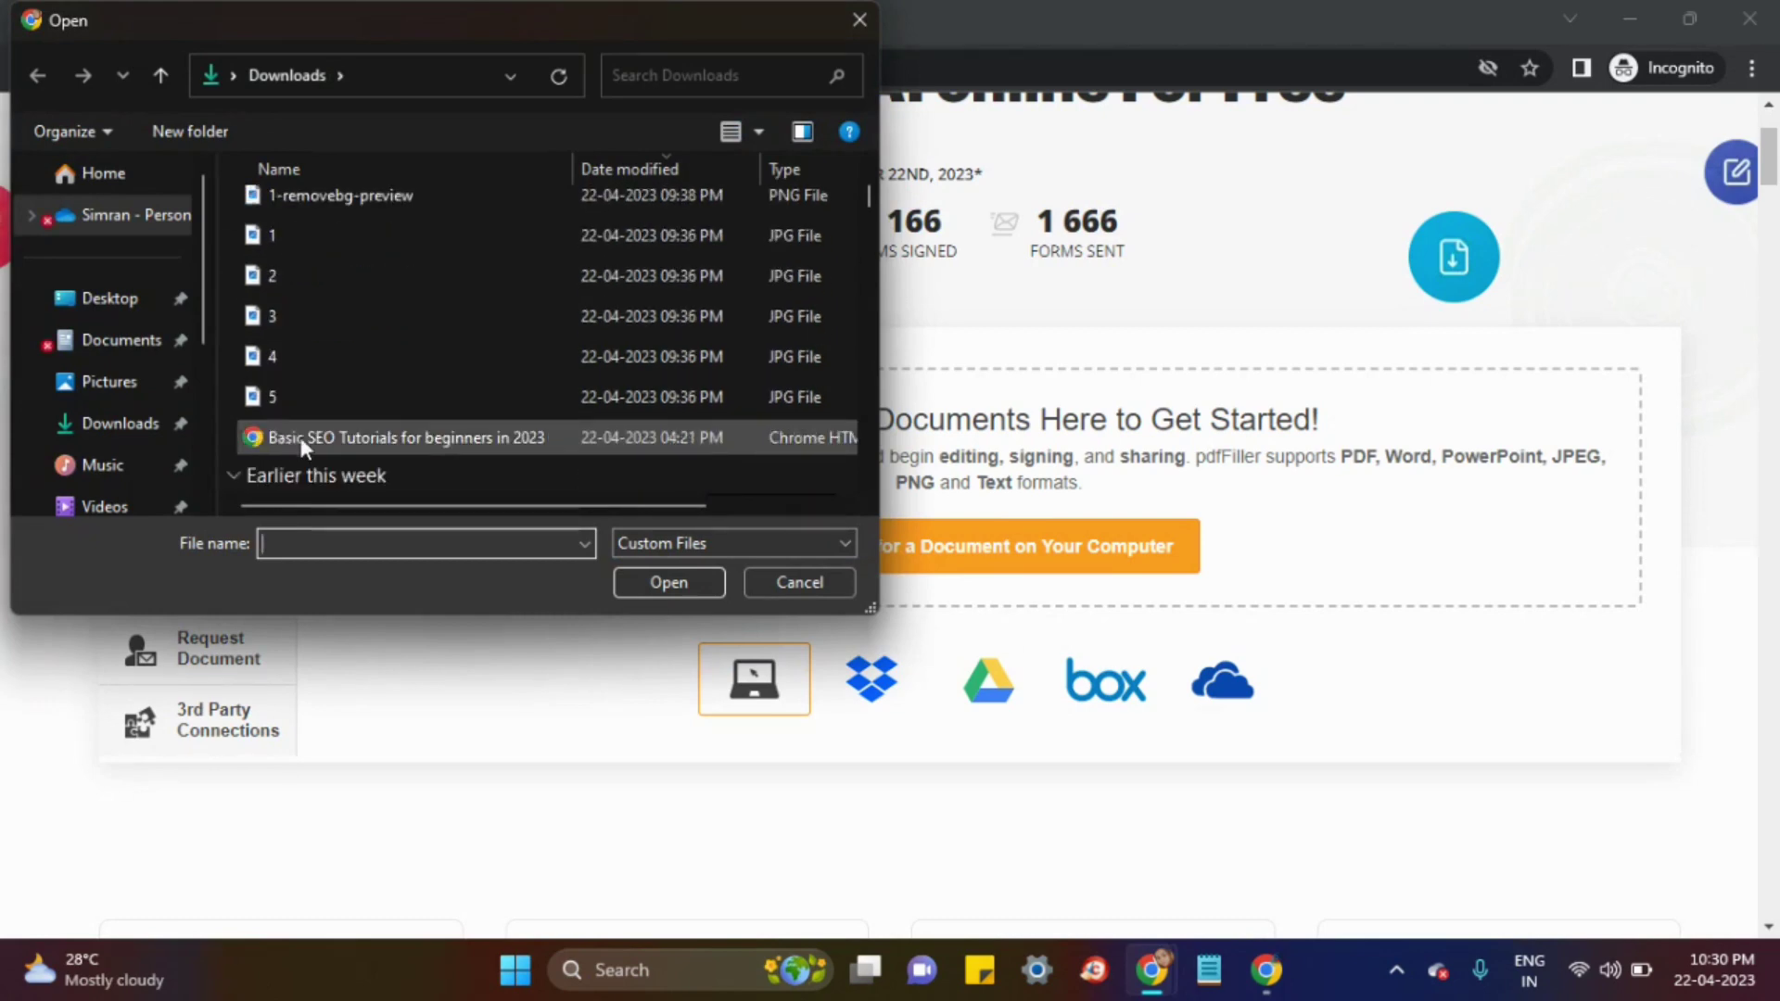
pyautogui.click(292, 432)
pyautogui.click(660, 588)
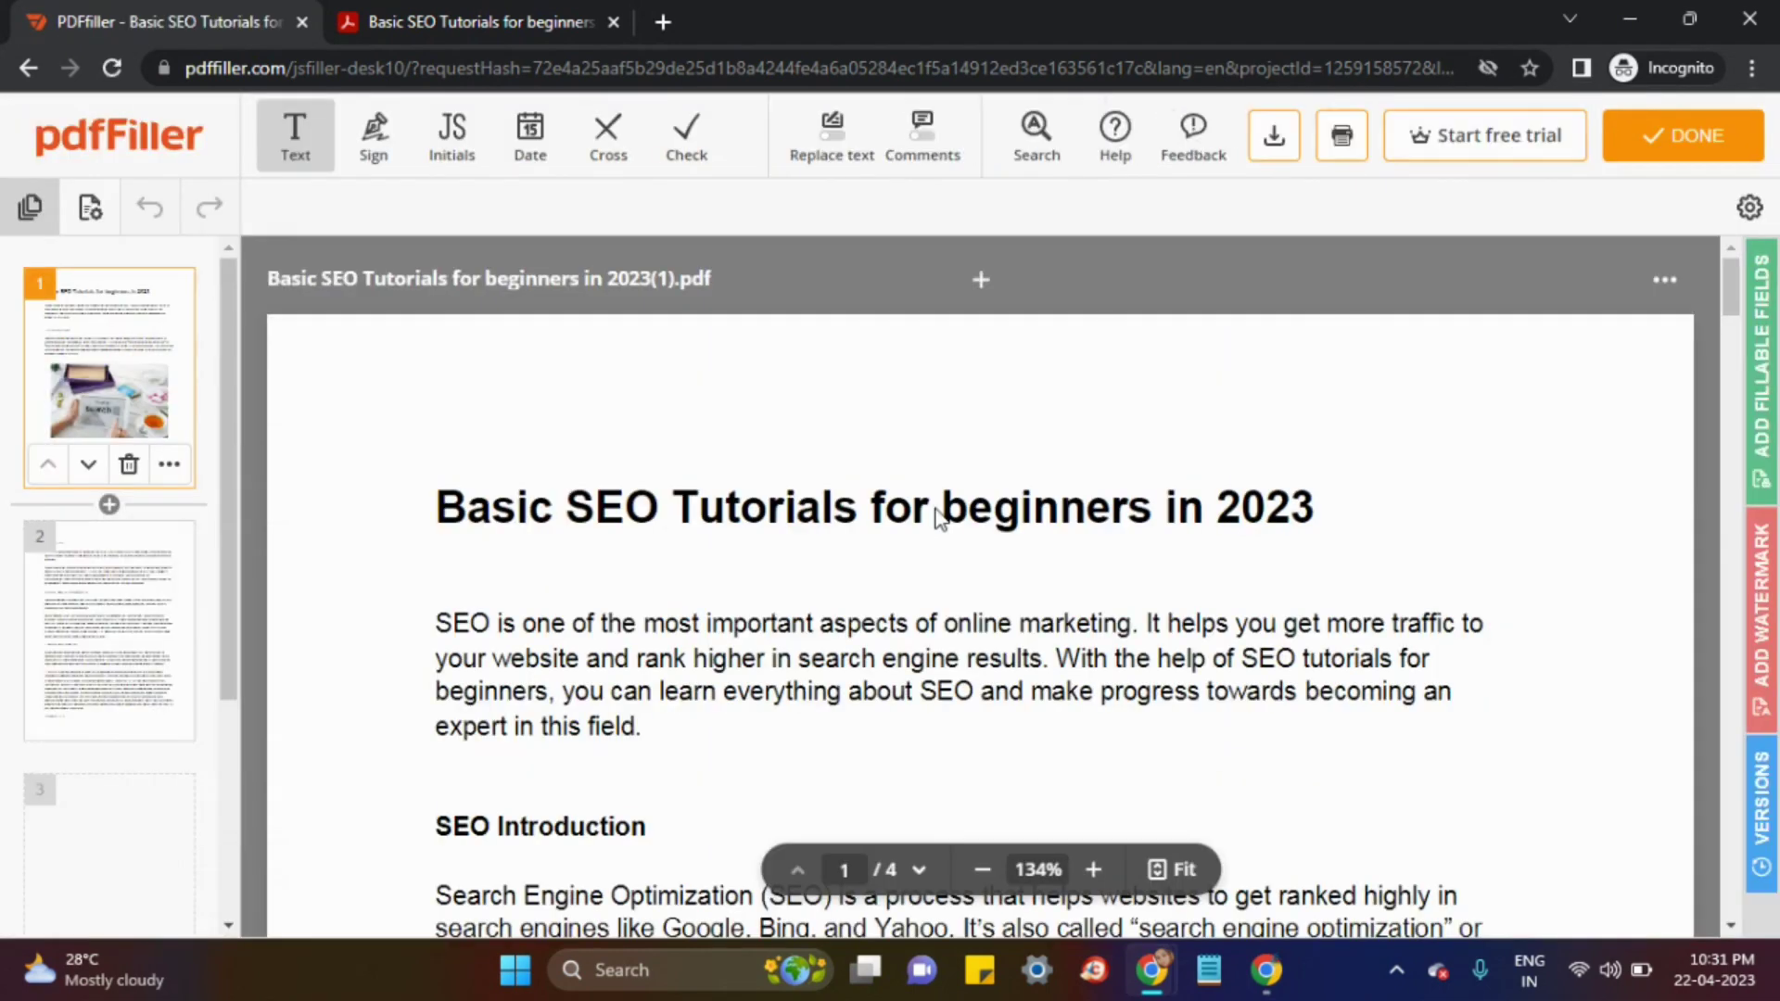
pyautogui.scroll(-7, 556, 529)
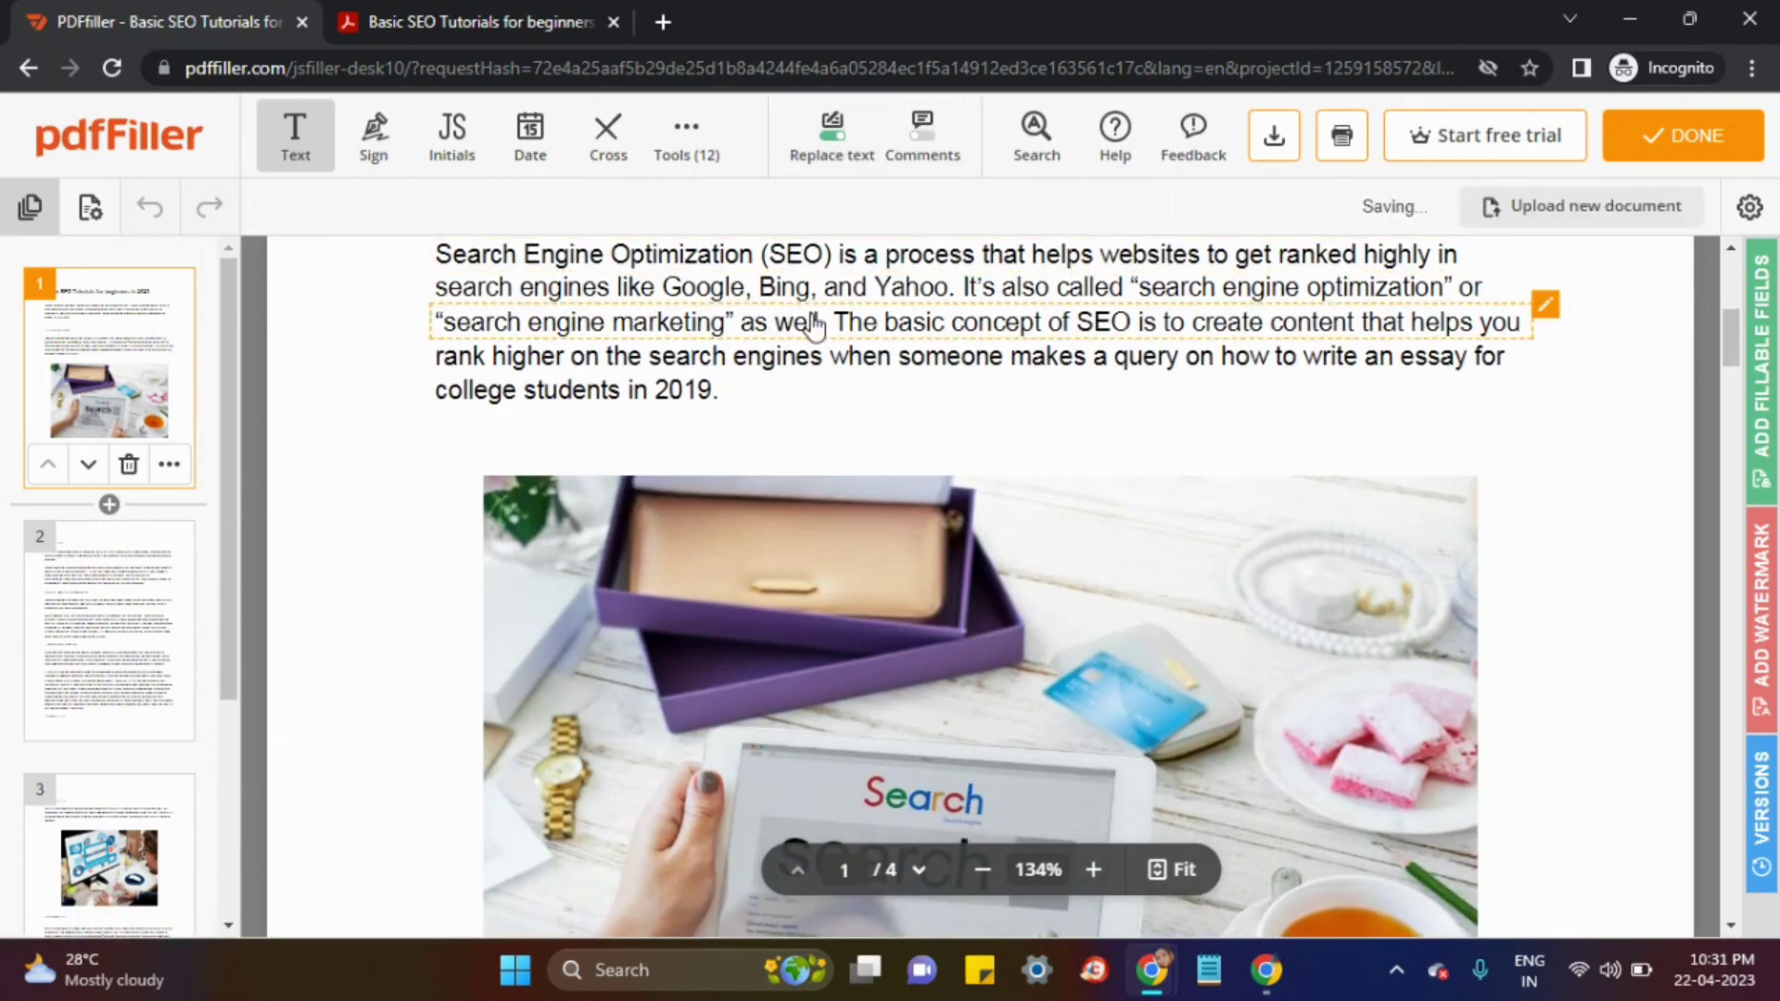
pyautogui.click(1540, 308)
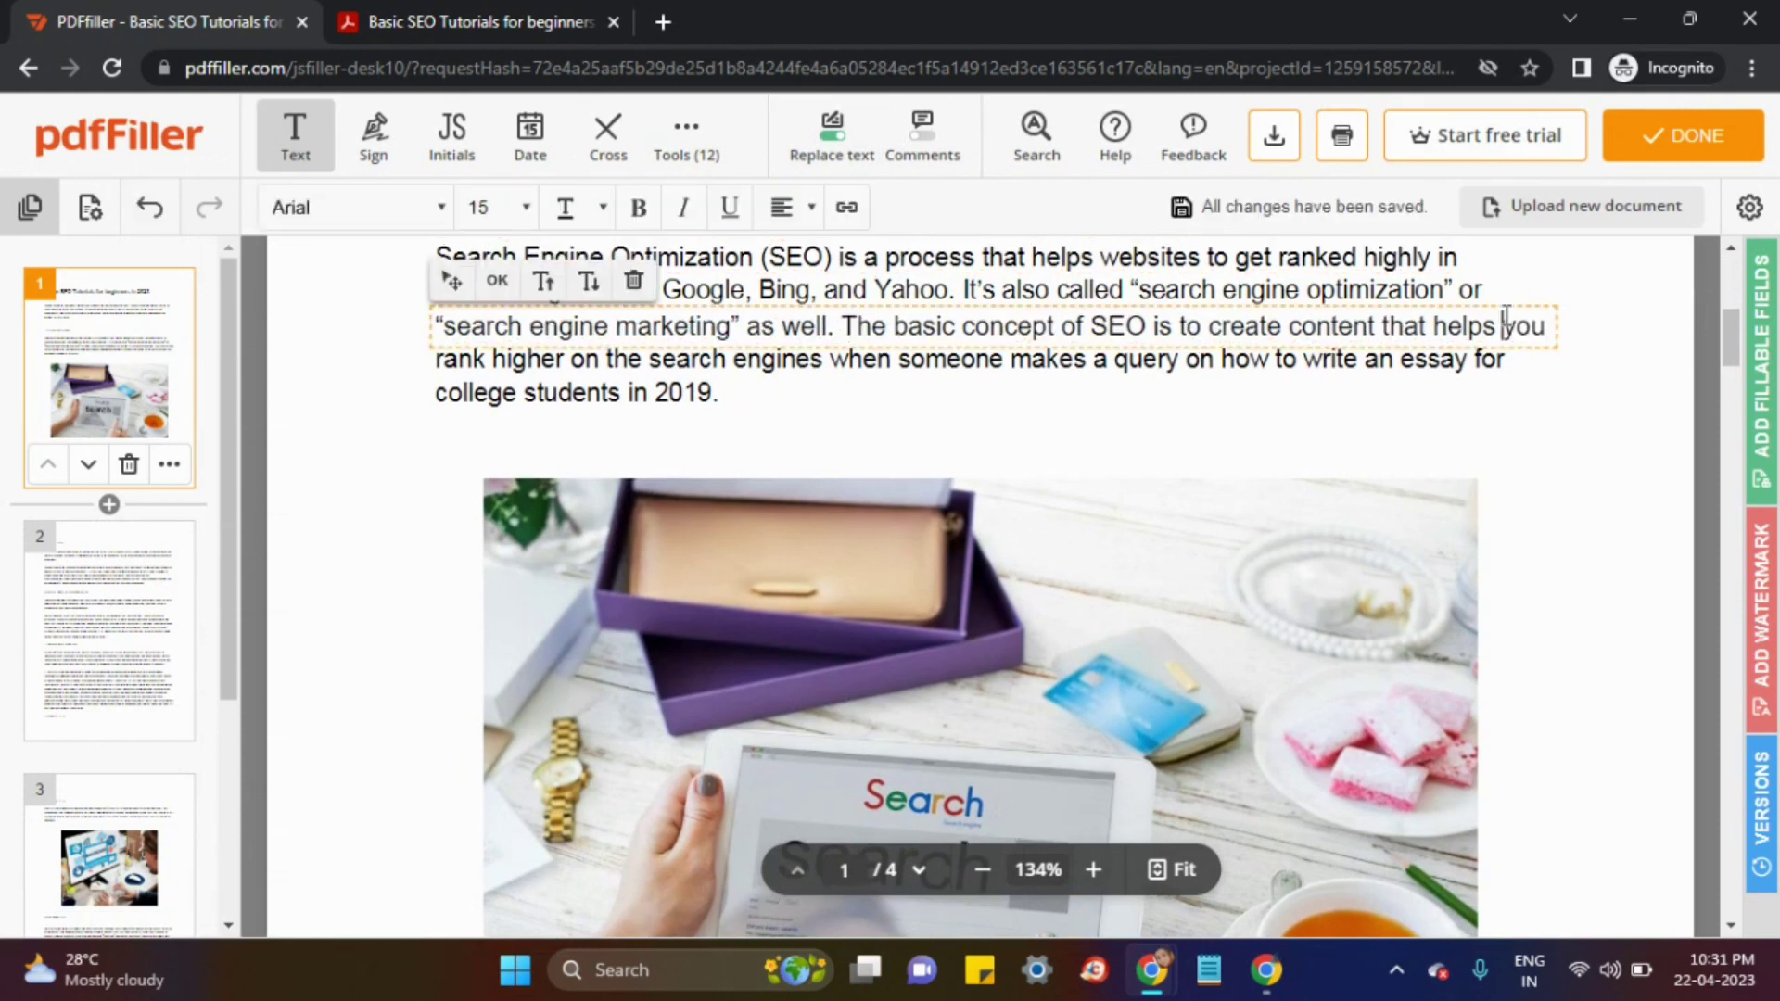
pyautogui.write('df')
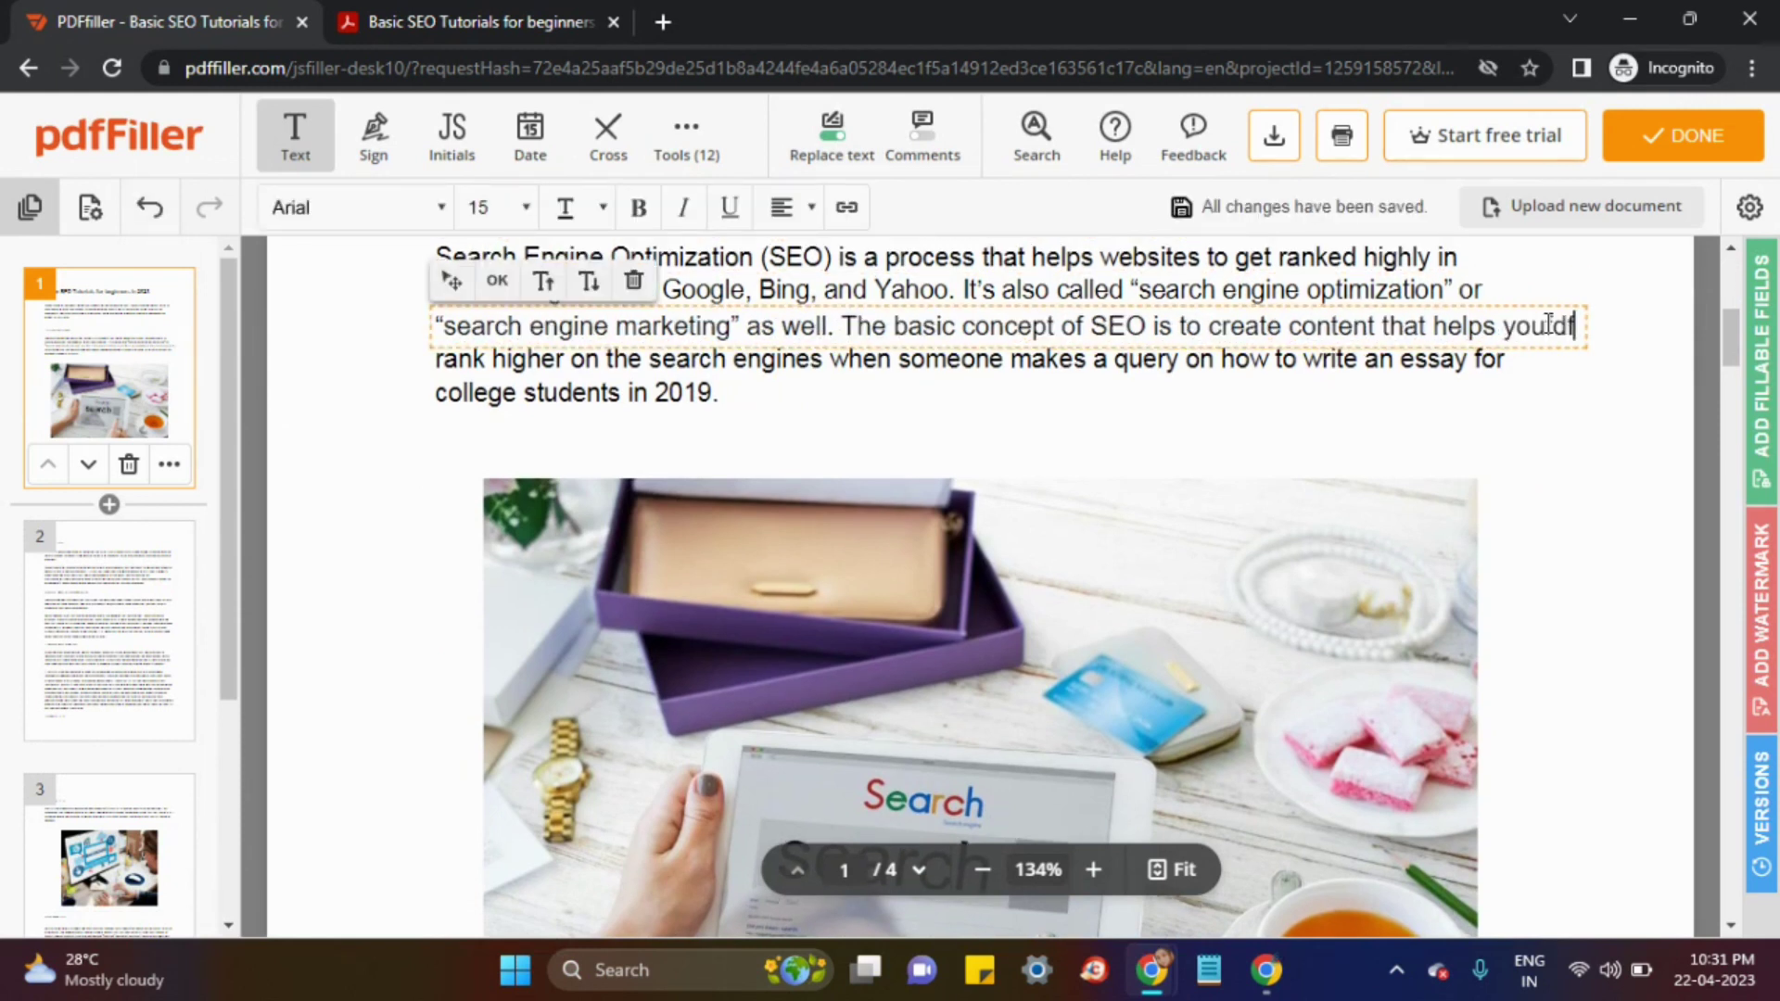
pyautogui.press('BackSpace')
pyautogui.press('BackSpace')
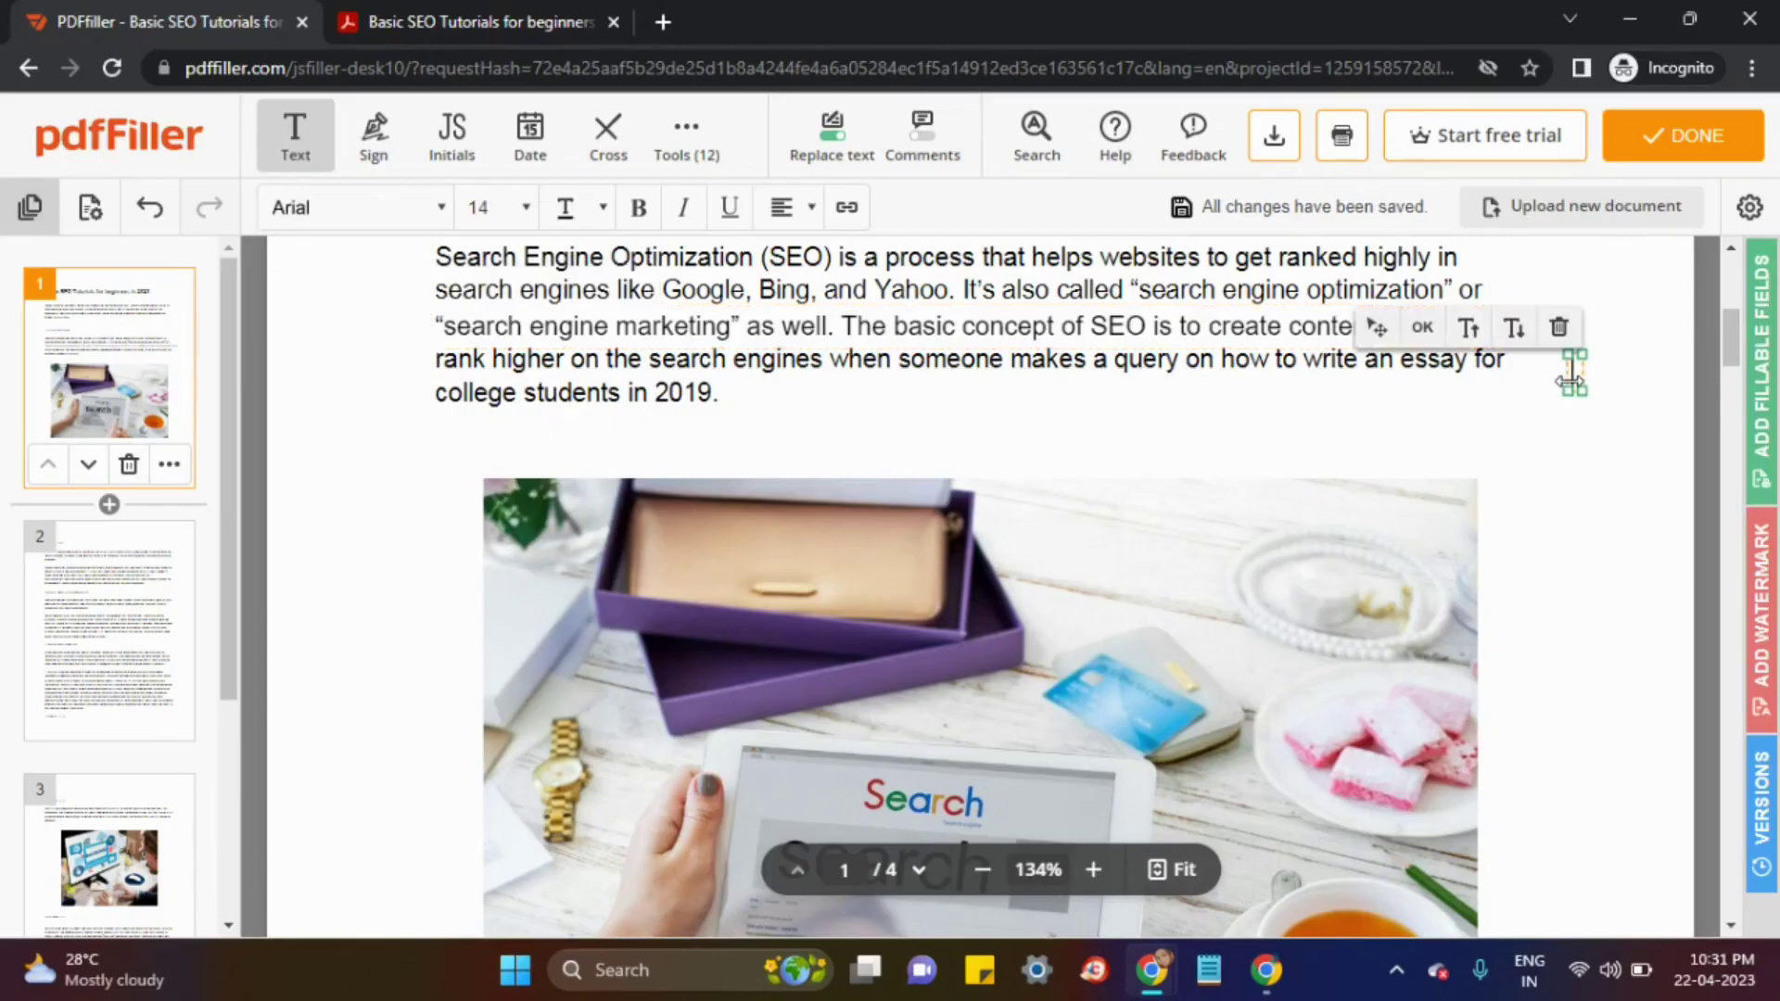
pyautogui.click(1571, 375)
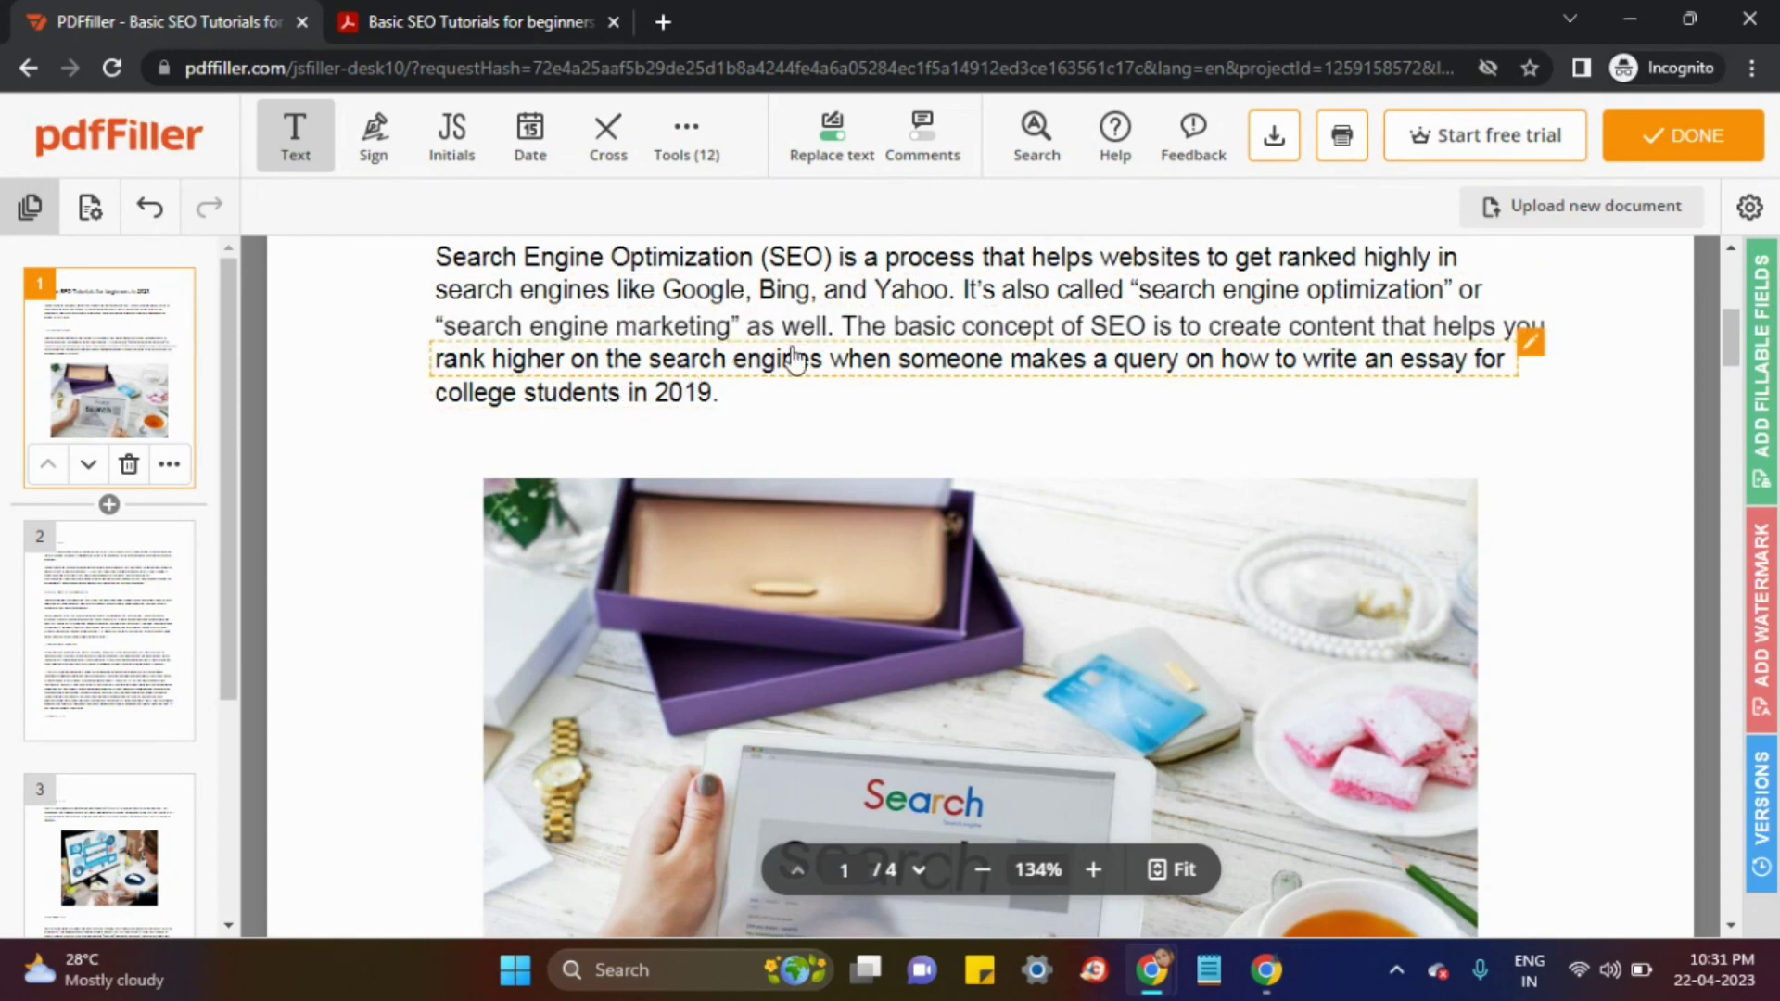
pyautogui.click(830, 149)
pyautogui.click(835, 150)
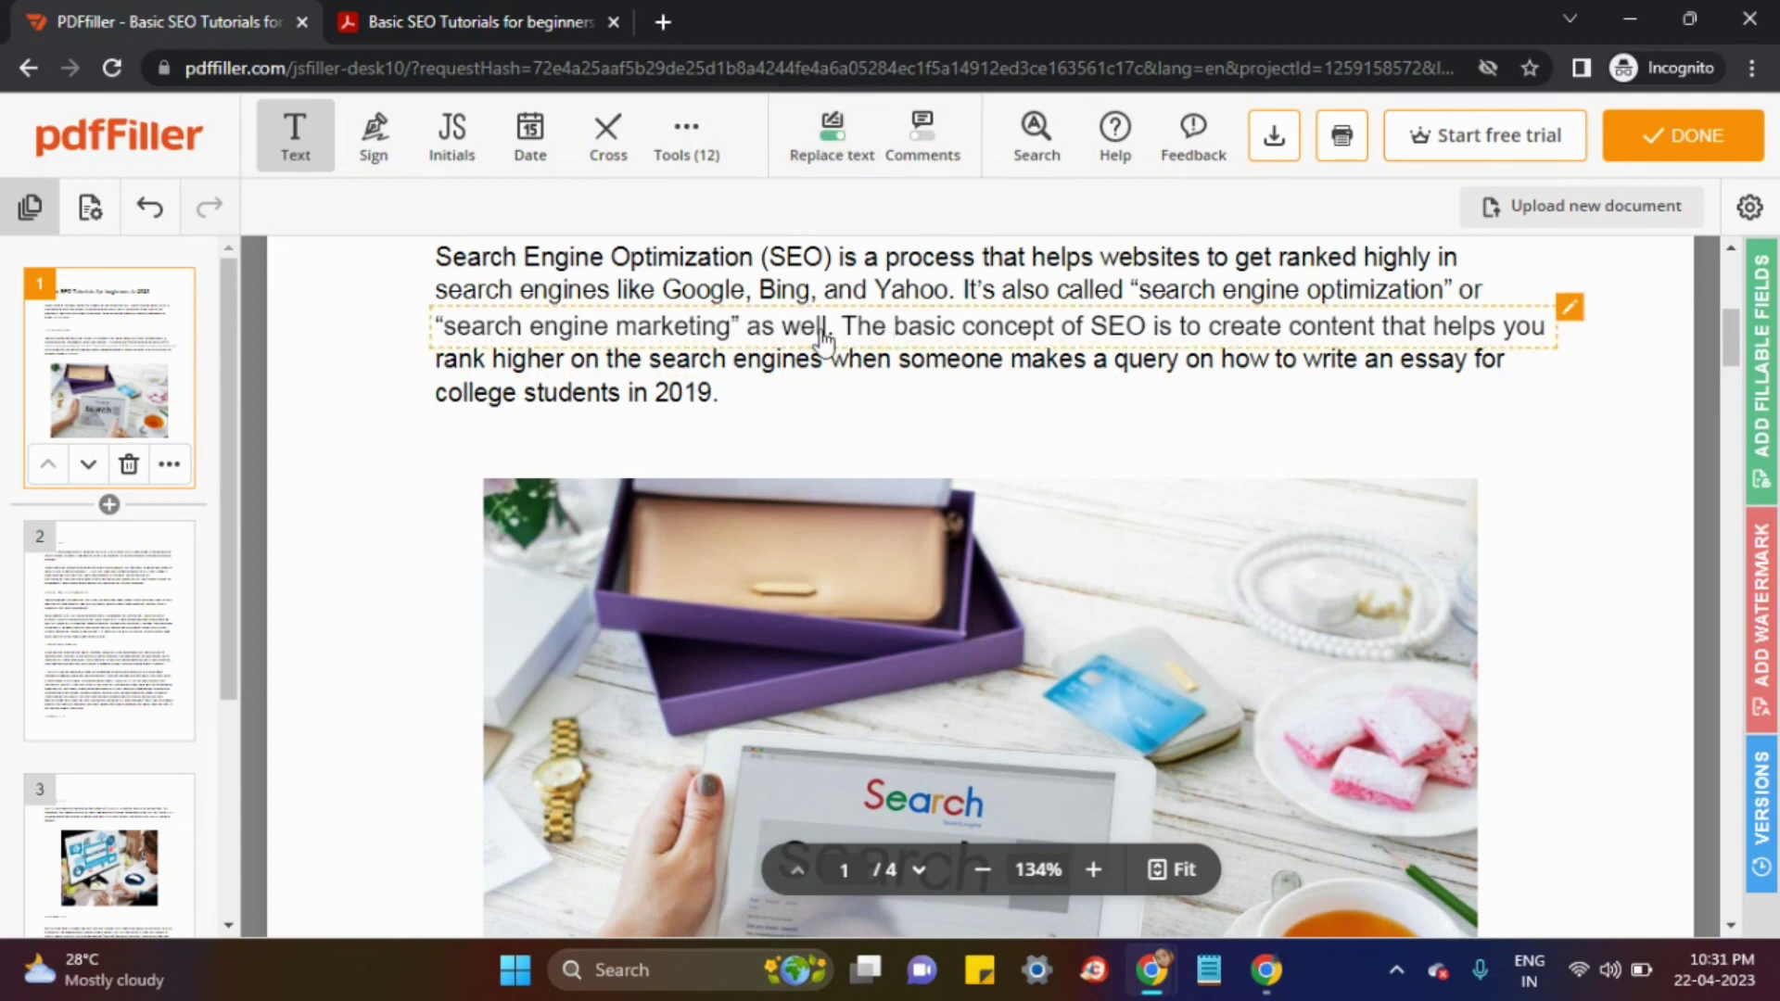
pyautogui.click(1570, 308)
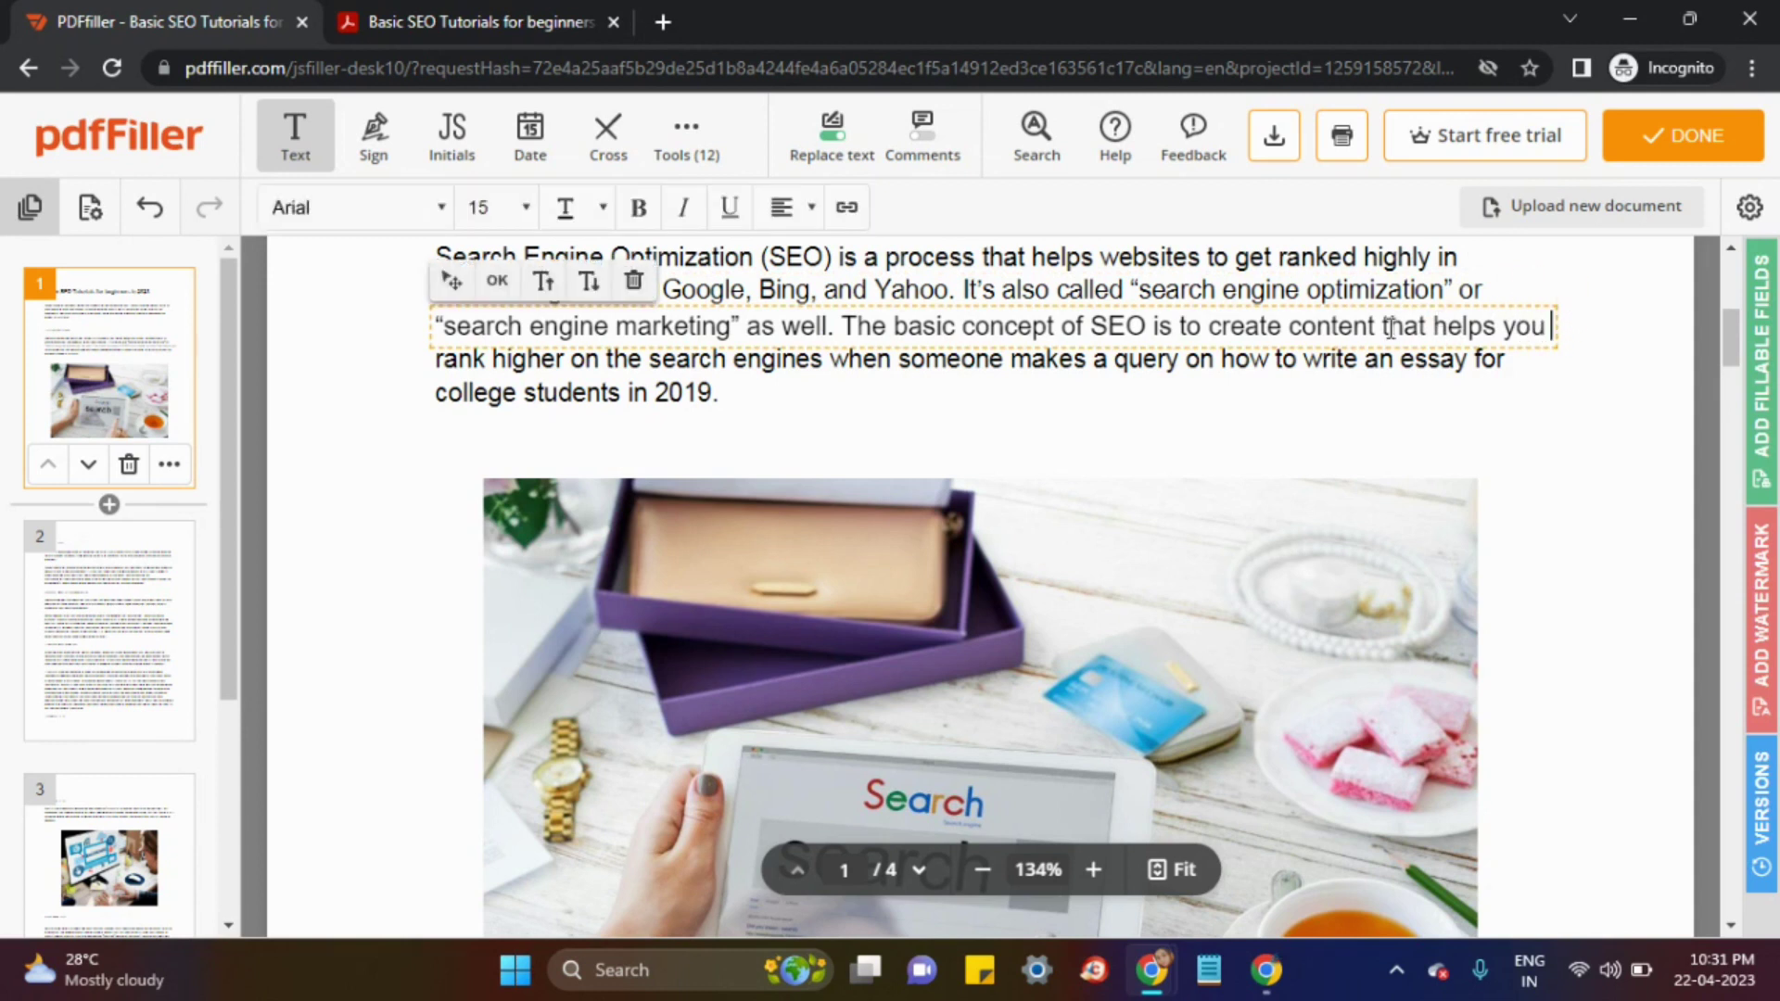
pyautogui.write('gfgf')
pyautogui.press('BackSpace')
pyautogui.press('BackSpace')
pyautogui.press('BackSpace')
pyautogui.press('BackSpace')
pyautogui.press('BackSpace')
pyautogui.click(1559, 387)
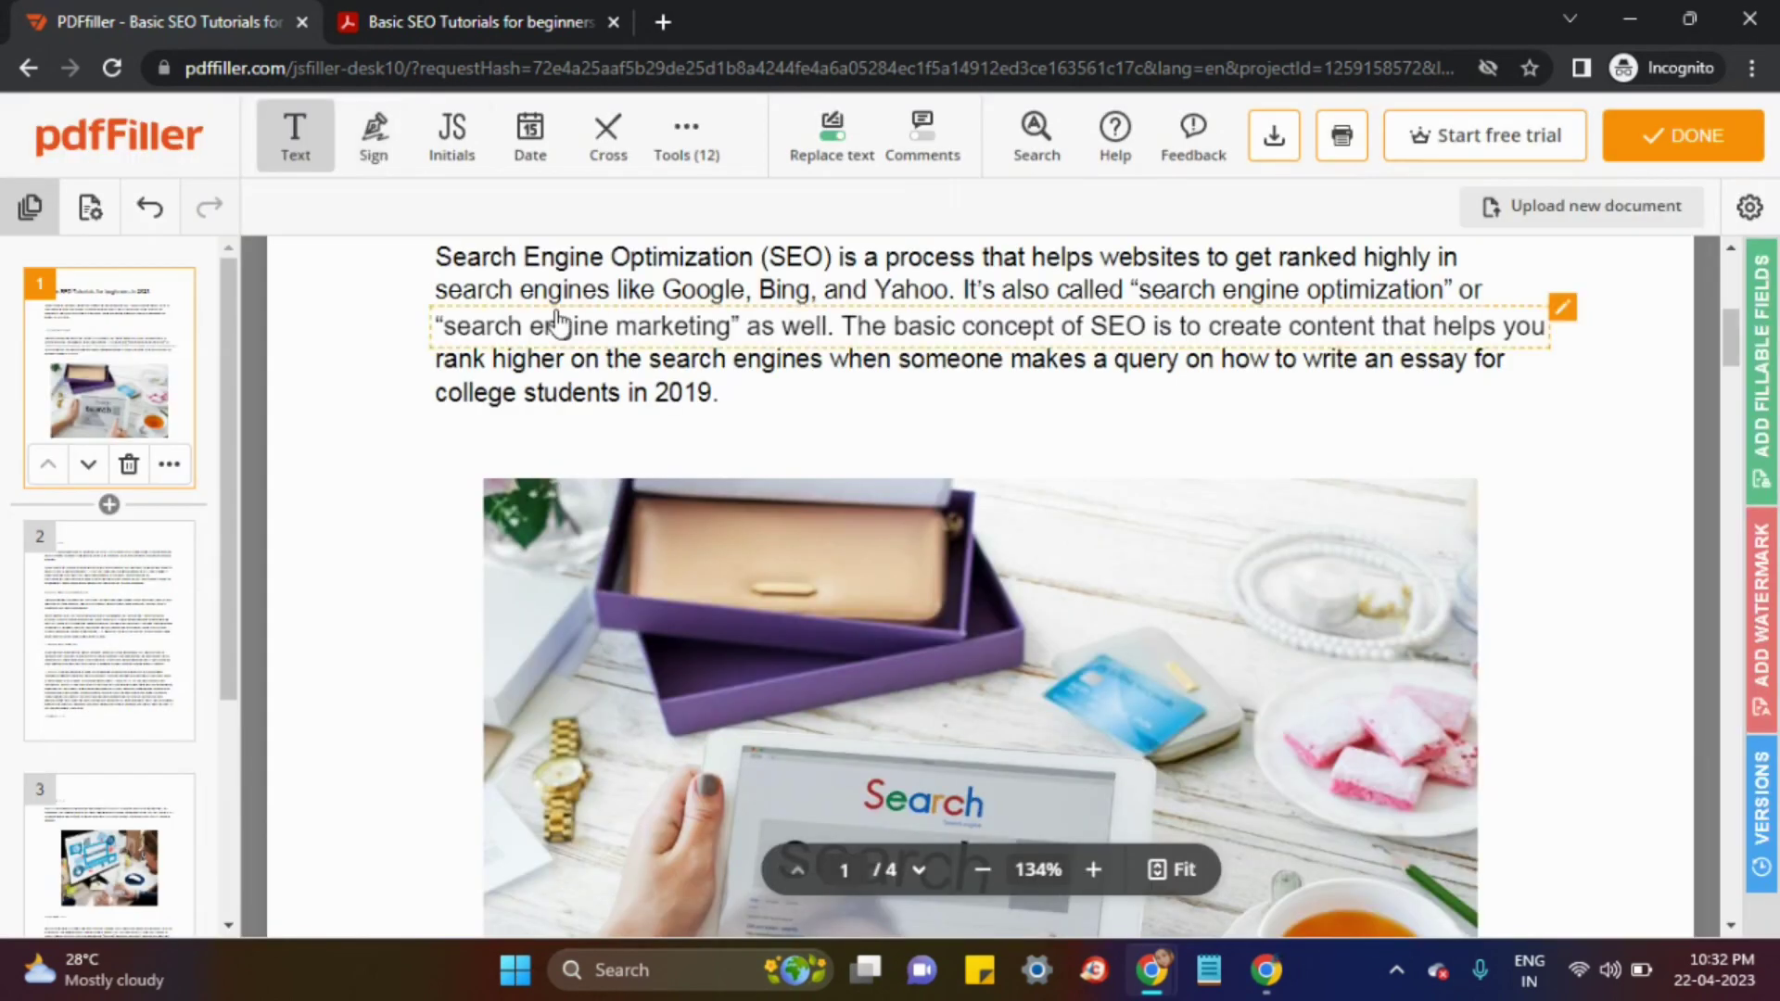
pyautogui.click(620, 331)
pyautogui.moveTo(699, 322); pyautogui.dragTo(508, 326)
pyautogui.click(485, 445)
pyautogui.click(598, 366)
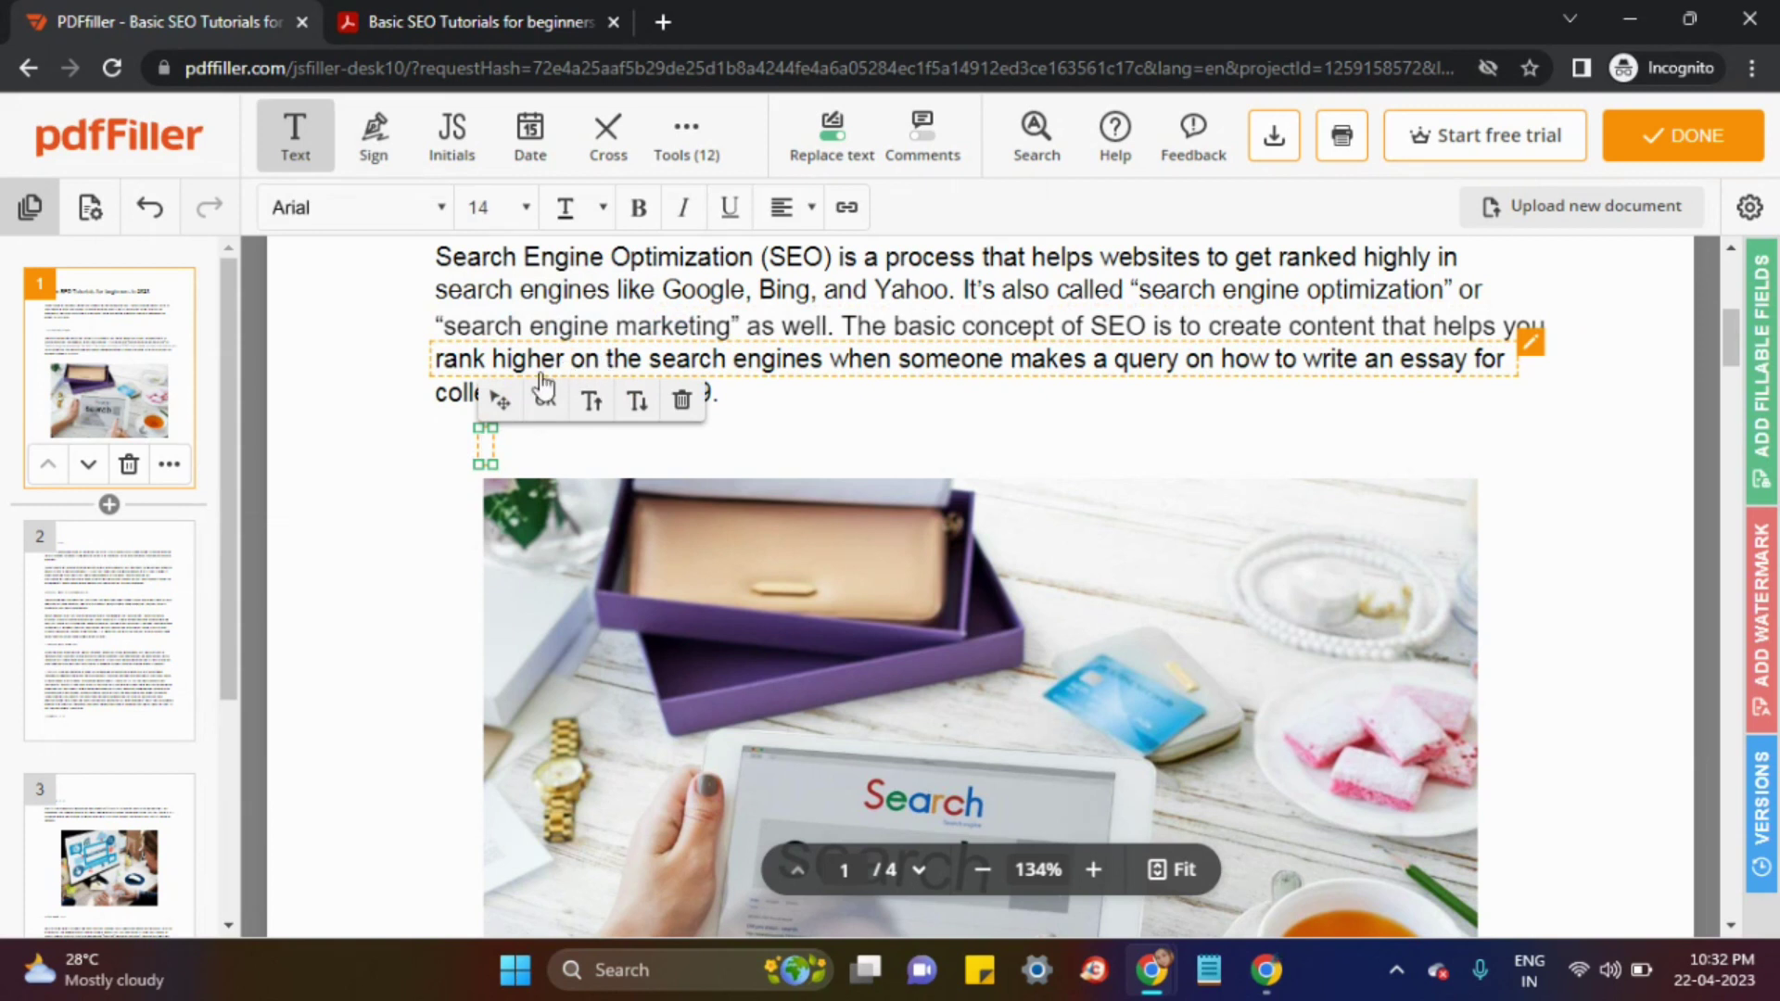
# Erase the end of 'engines' on page 1 with the Erase tool, then pick the Arrow tool
pyautogui.click(691, 139)
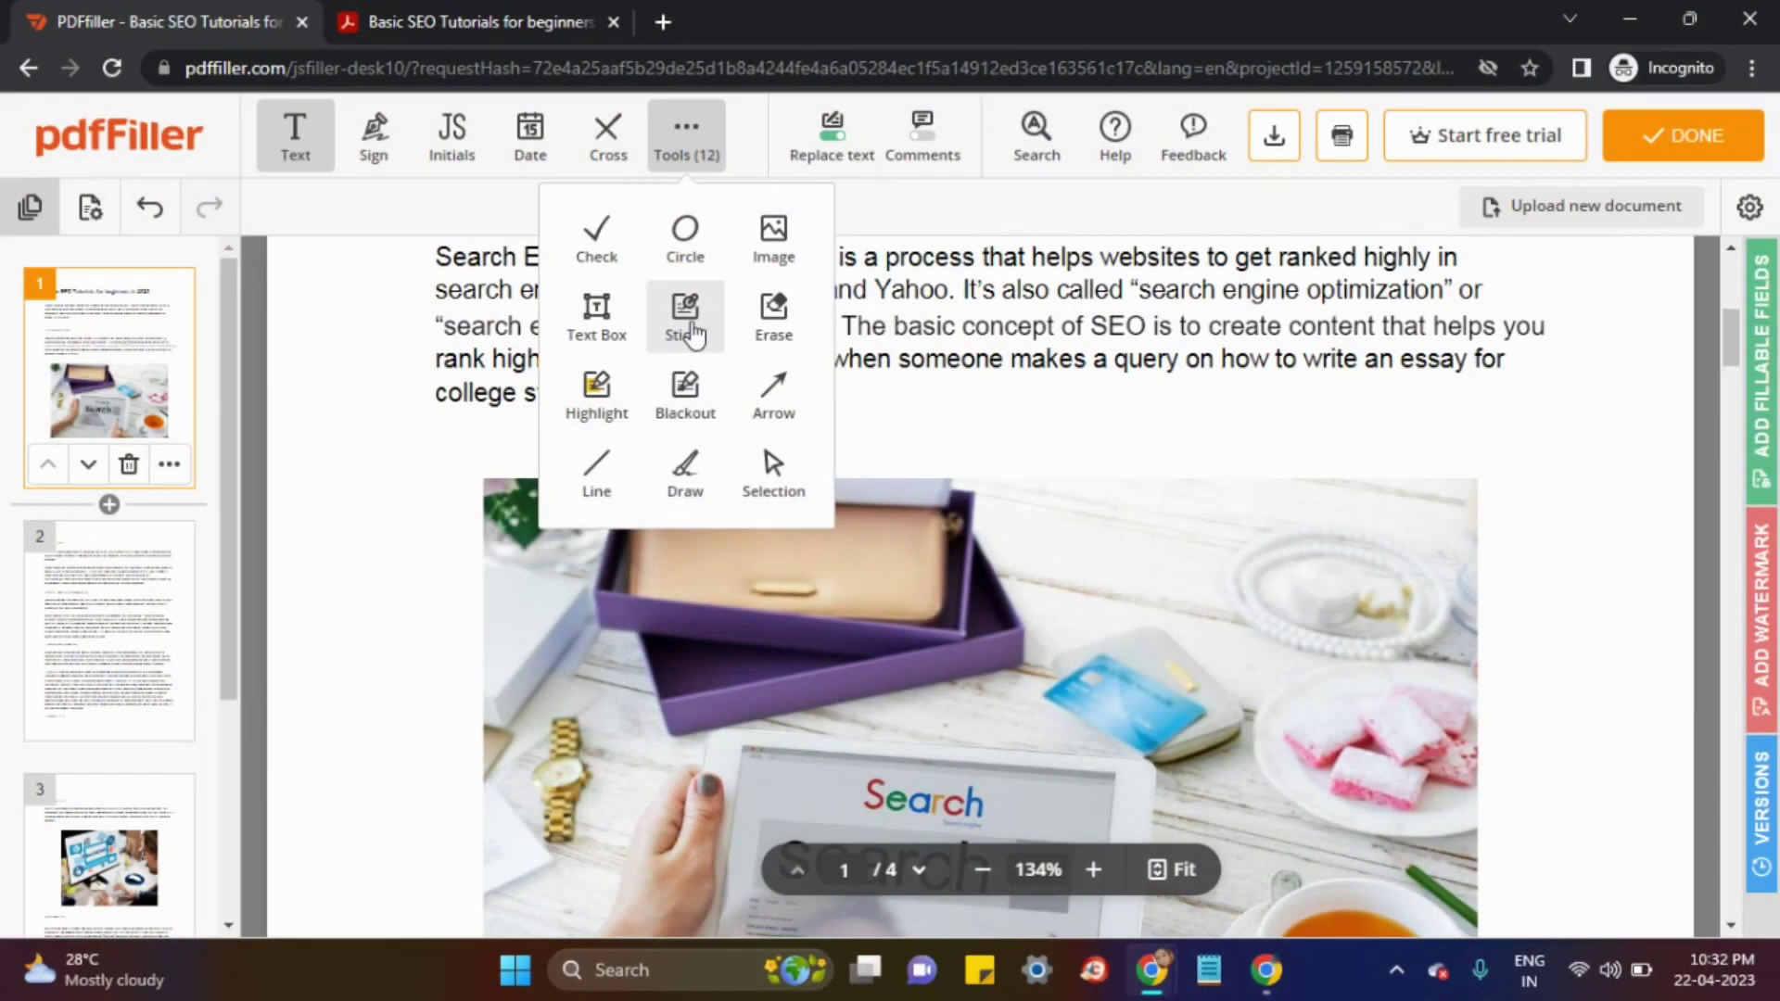
pyautogui.click(764, 334)
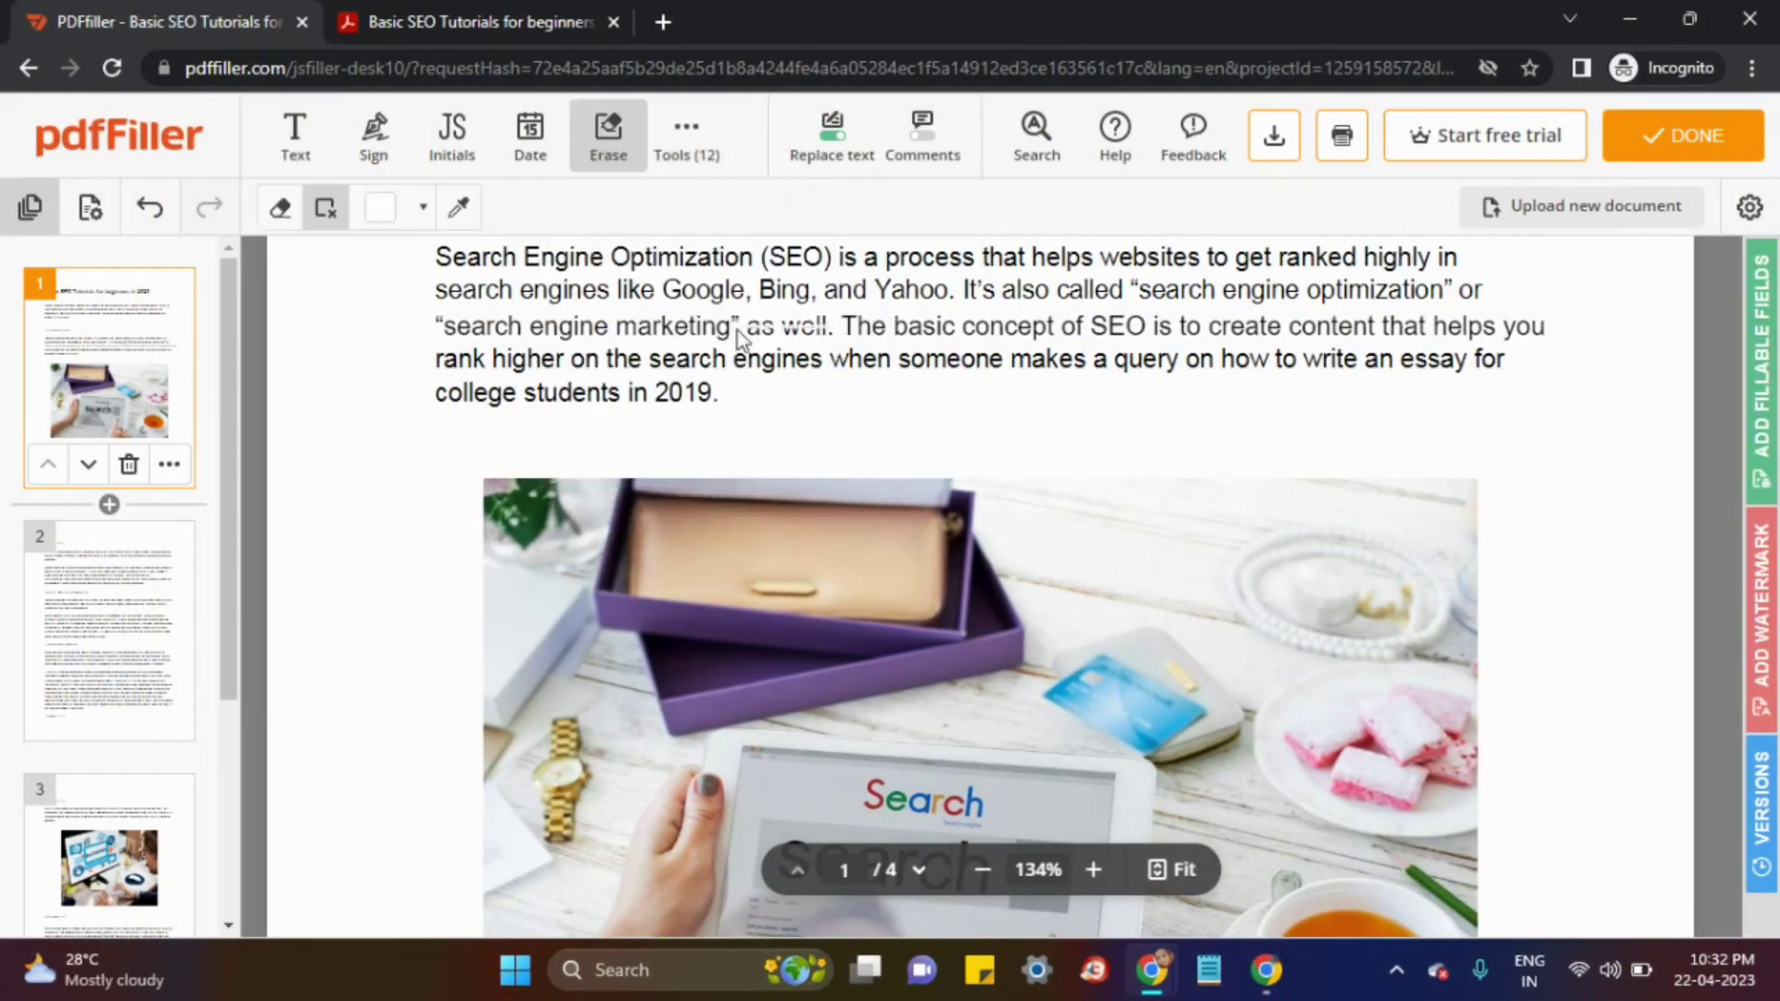
pyautogui.moveTo(811, 343)
pyautogui.mouseDown()
pyautogui.moveTo(797, 357)
pyautogui.moveTo(741, 339)
pyautogui.moveTo(764, 373)
pyautogui.moveTo(732, 380)
pyautogui.moveTo(746, 370)
pyautogui.mouseUp()
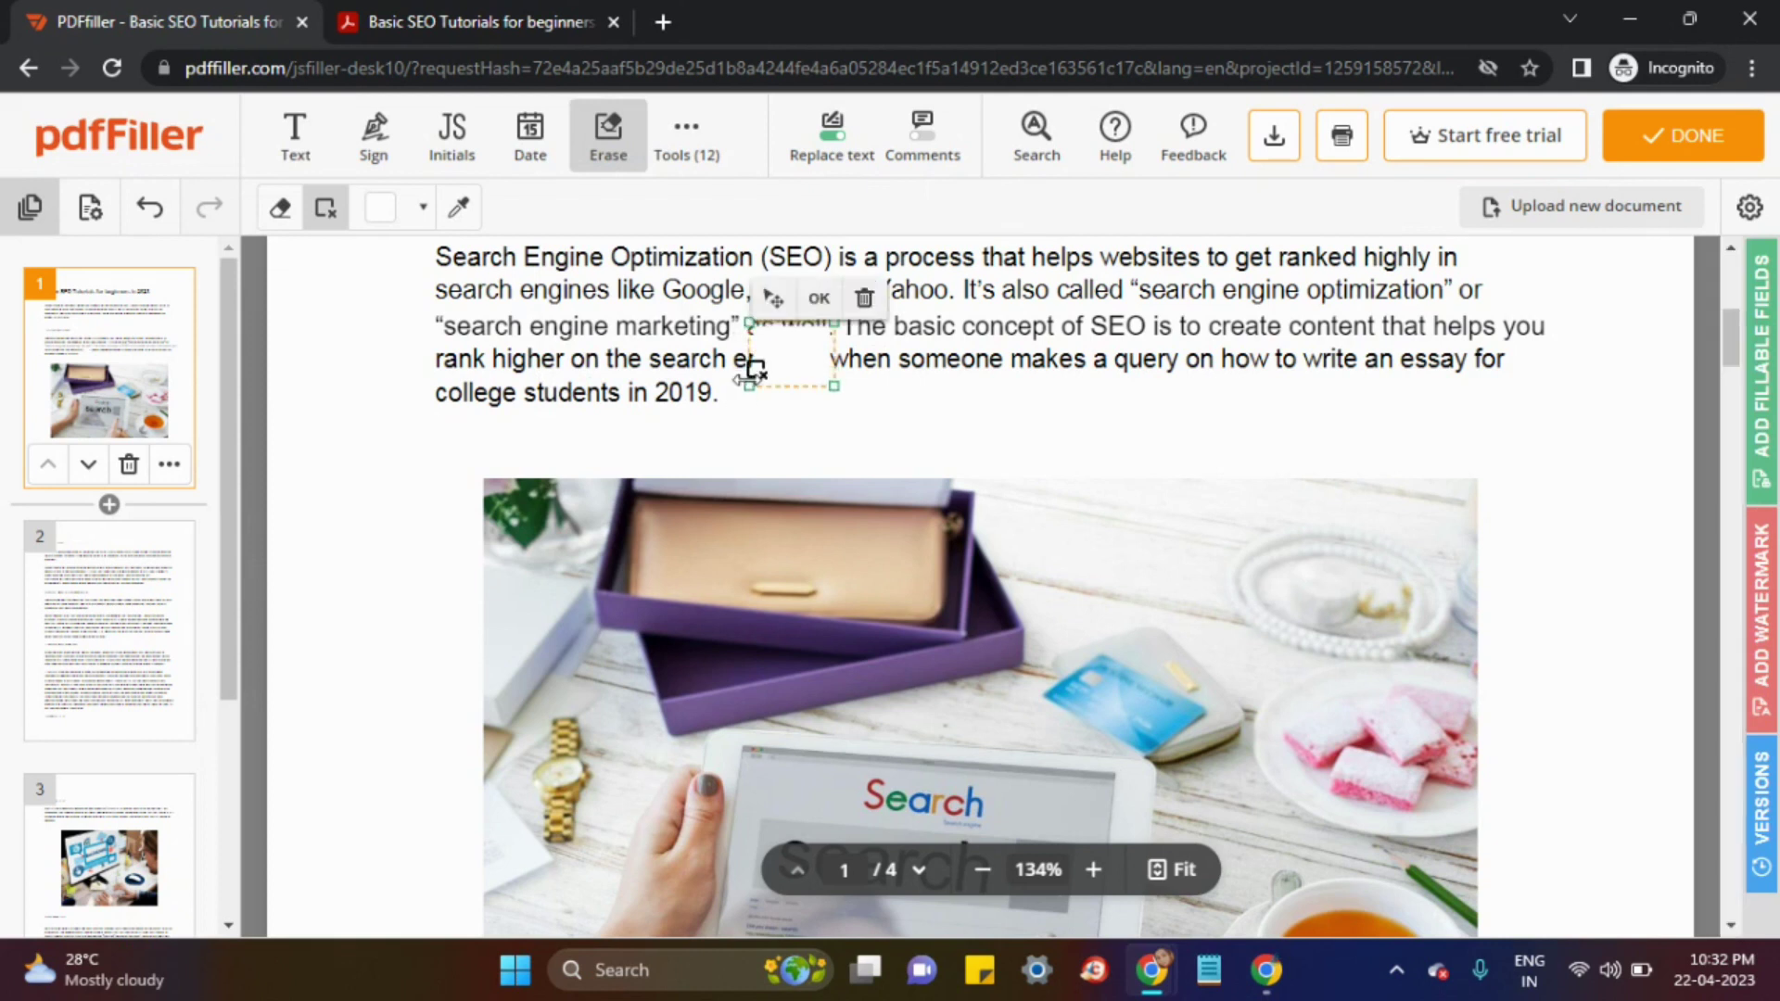
pyautogui.click(836, 300)
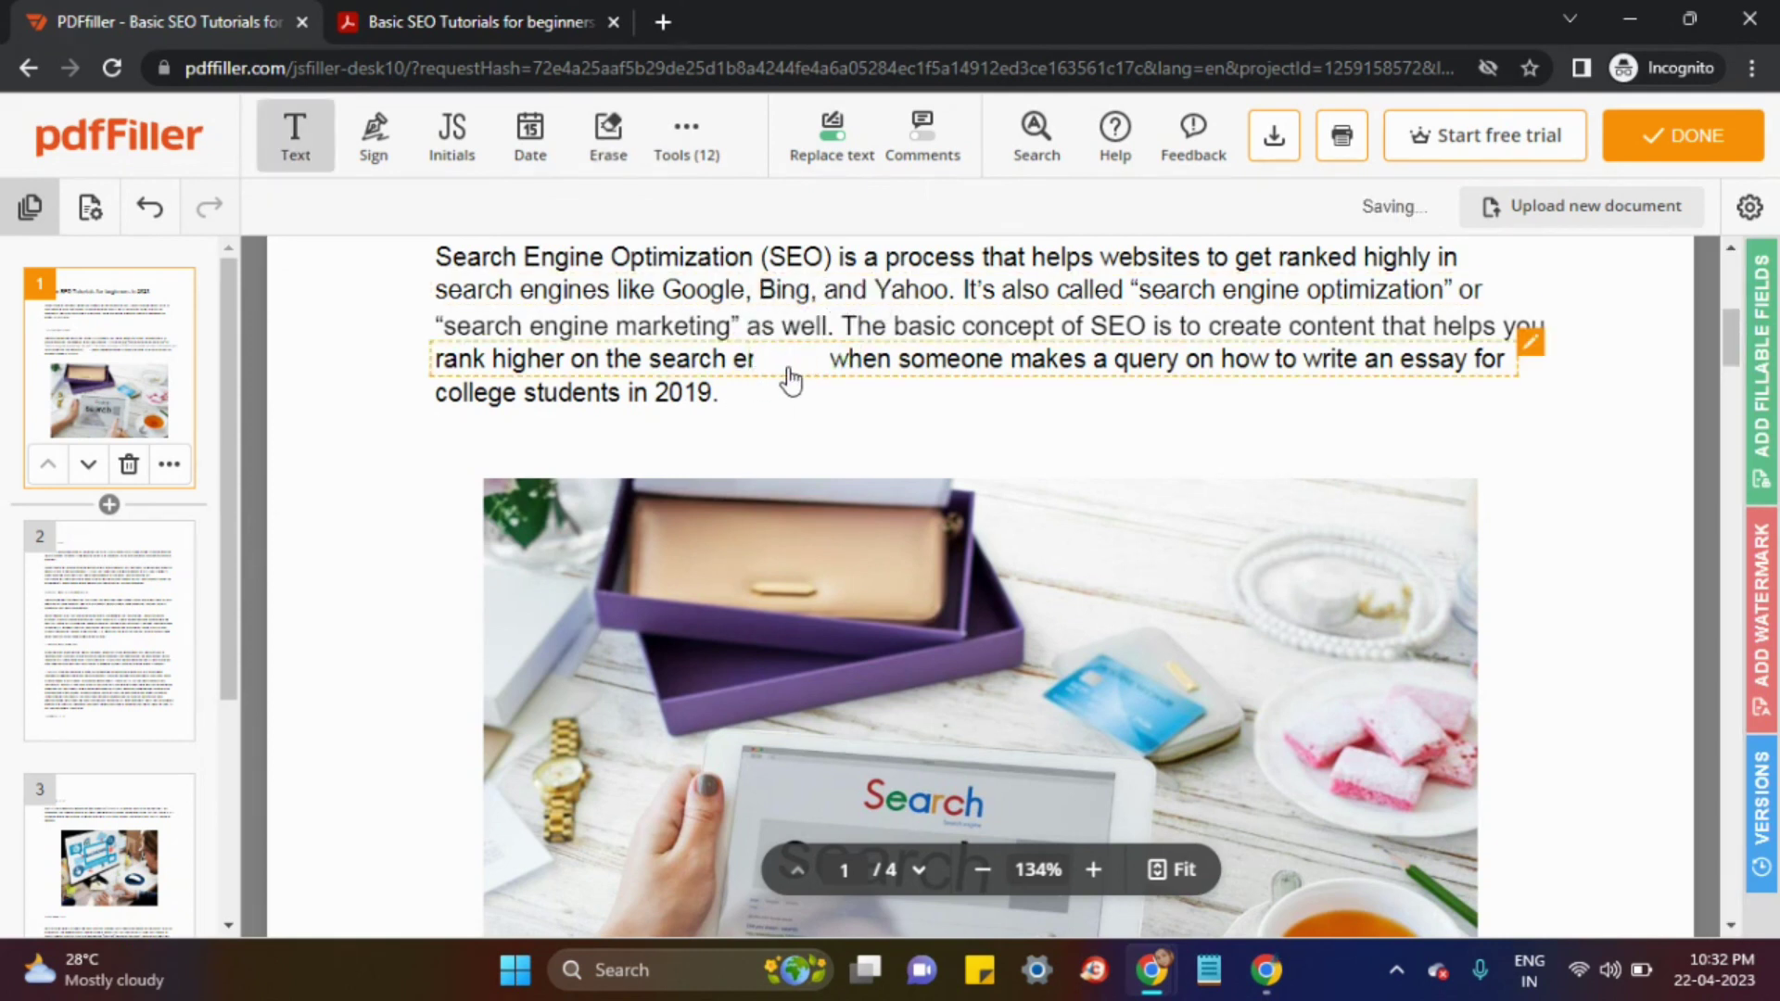
pyautogui.click(684, 135)
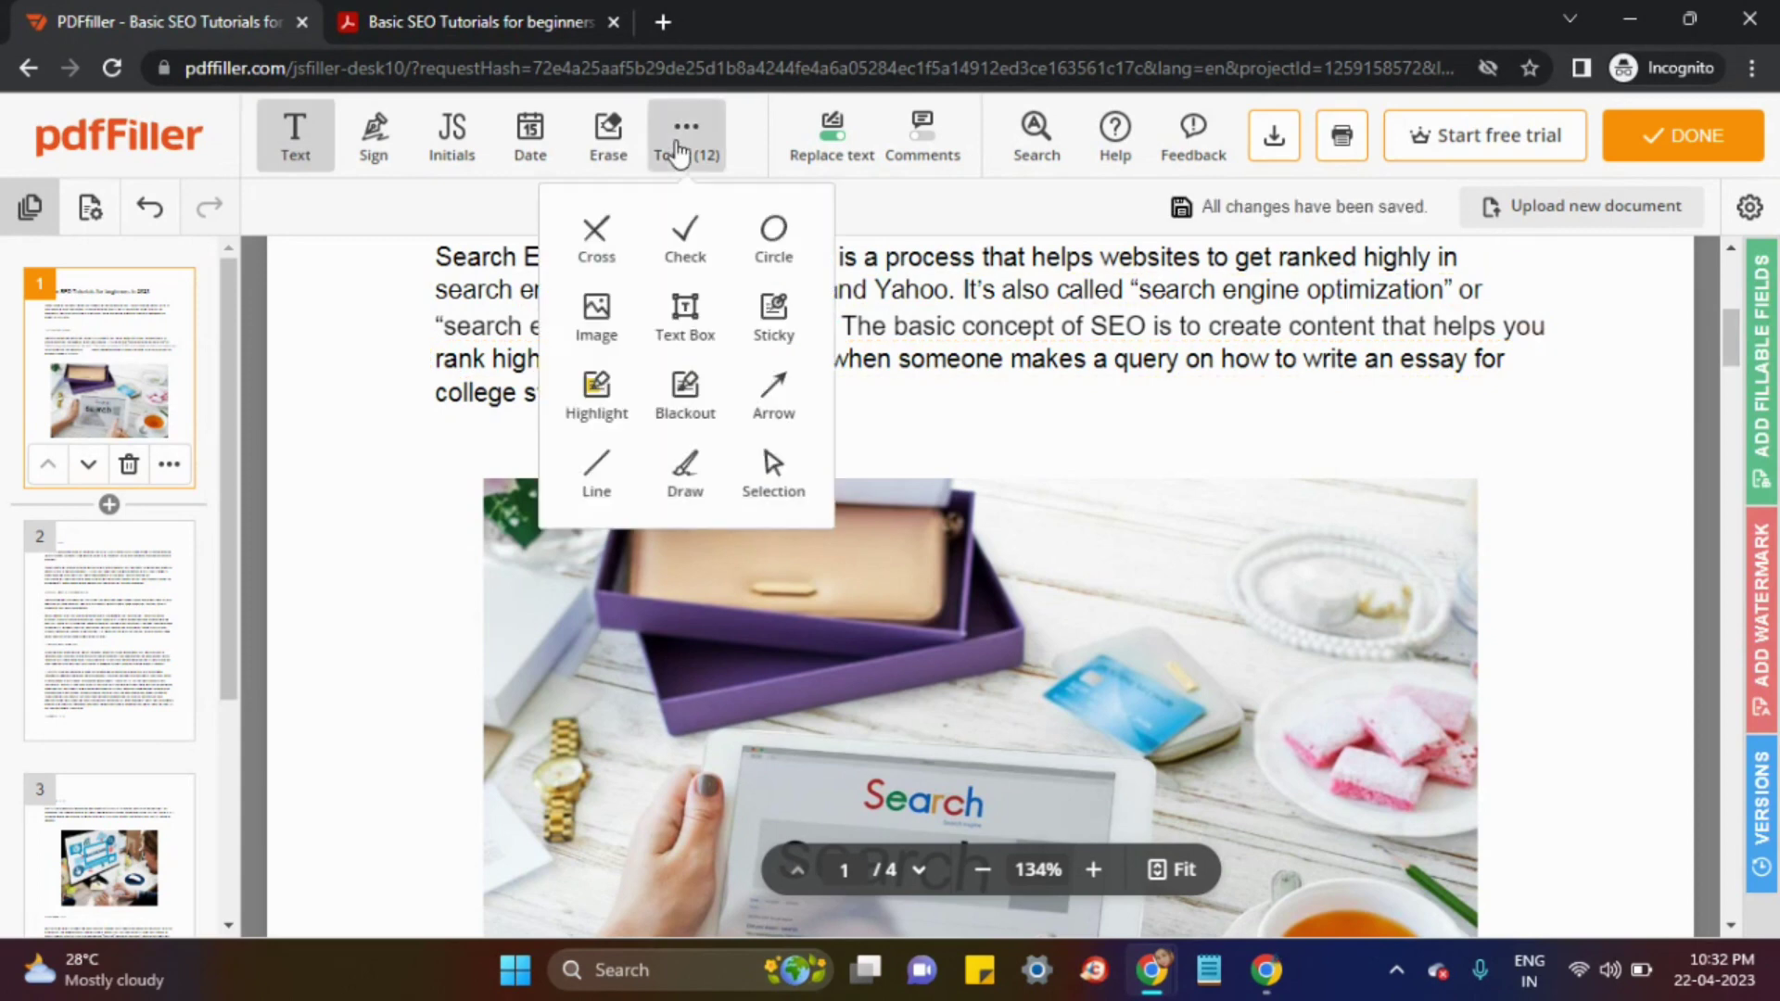
pyautogui.click(793, 419)
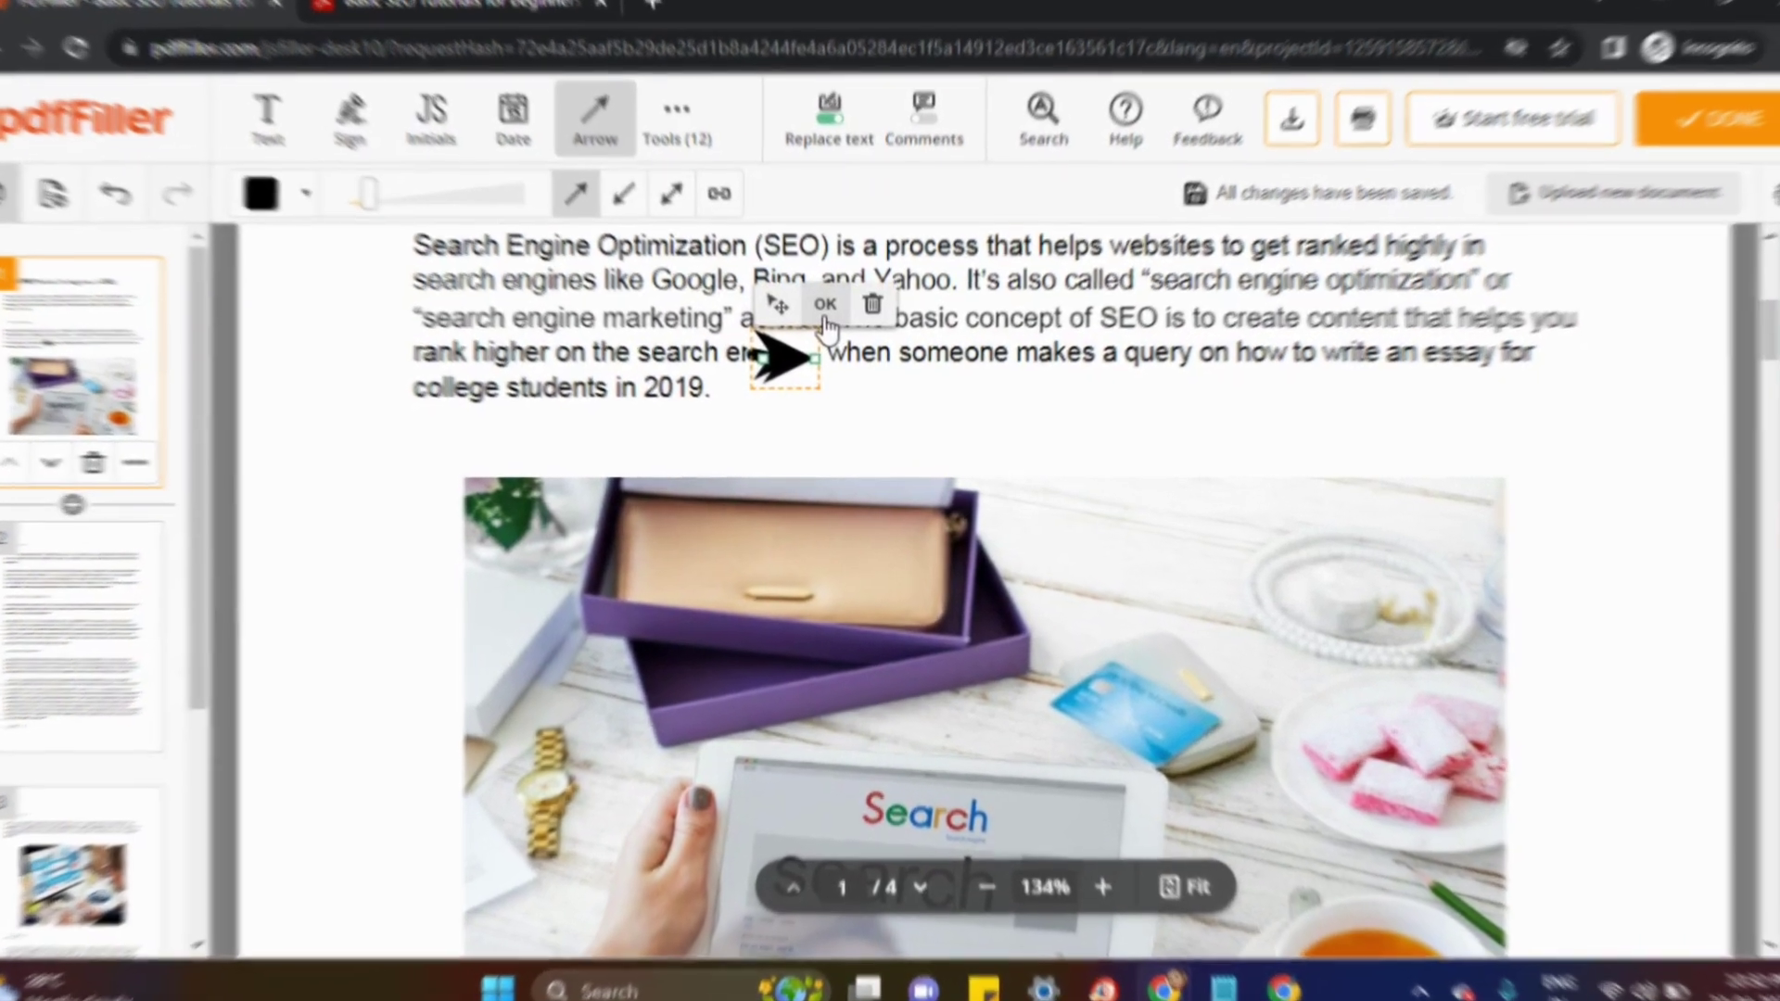
# Commit the arrow in the erased gap and change it to a double-headed style
pyautogui.click(824, 307)
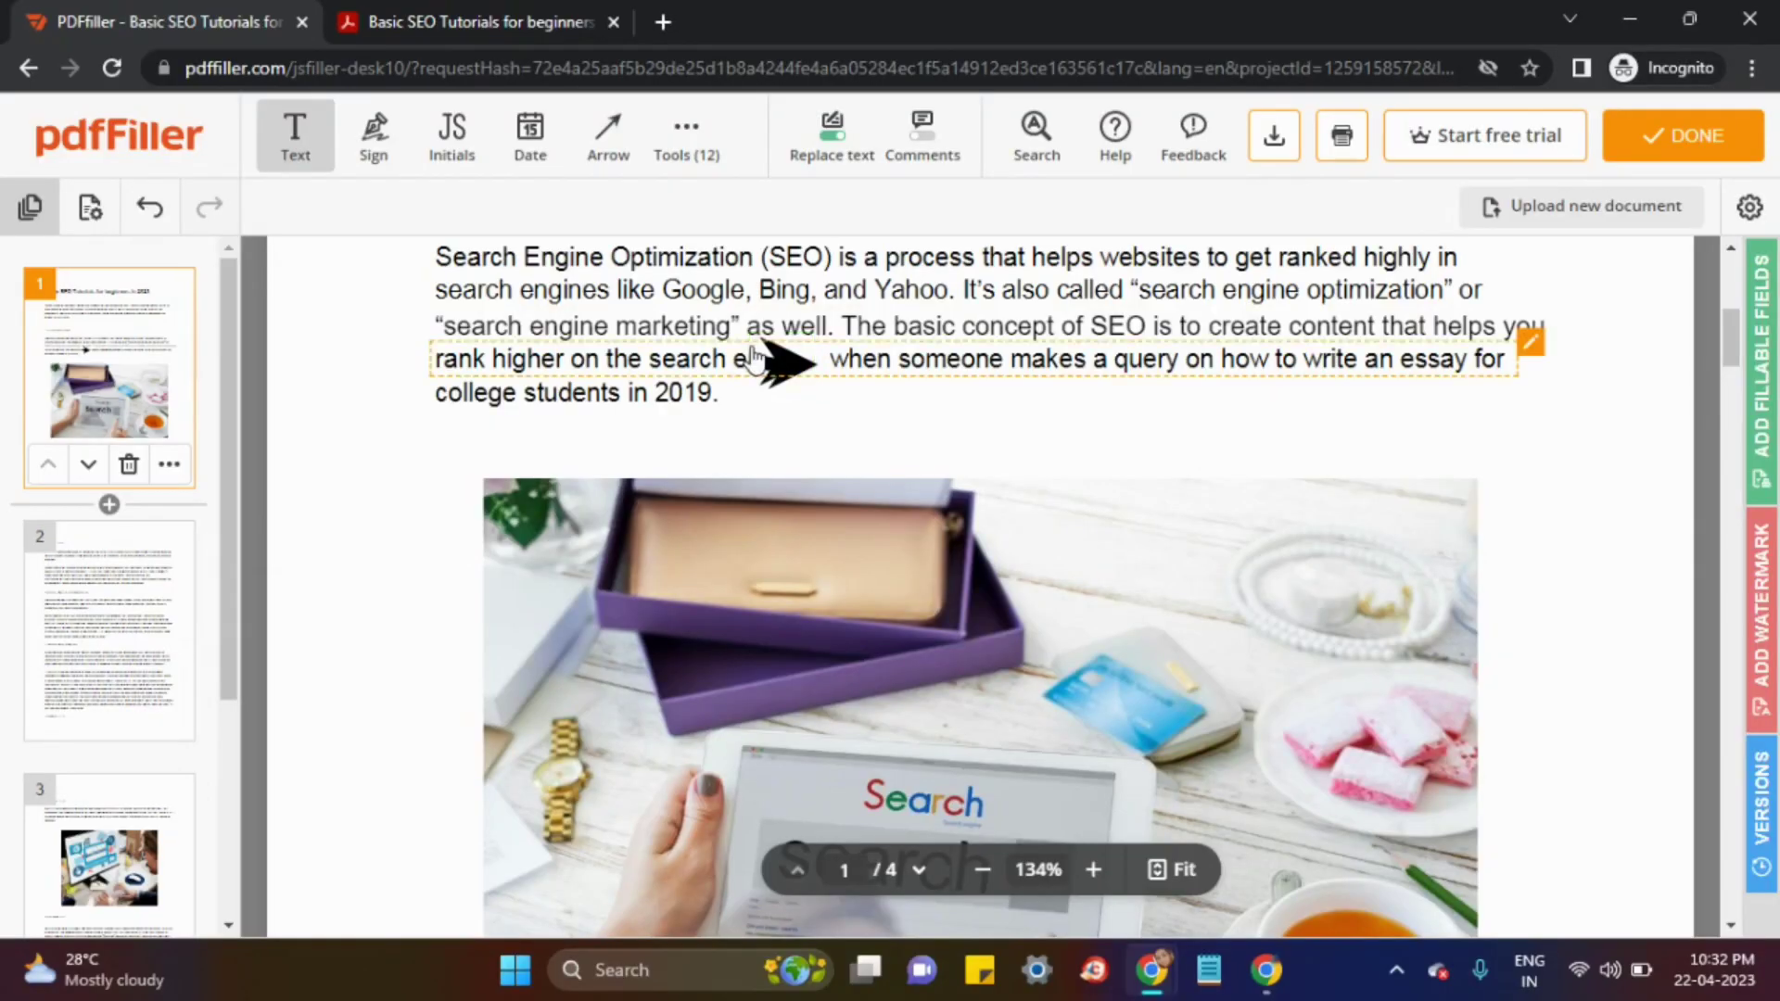
pyautogui.click(778, 369)
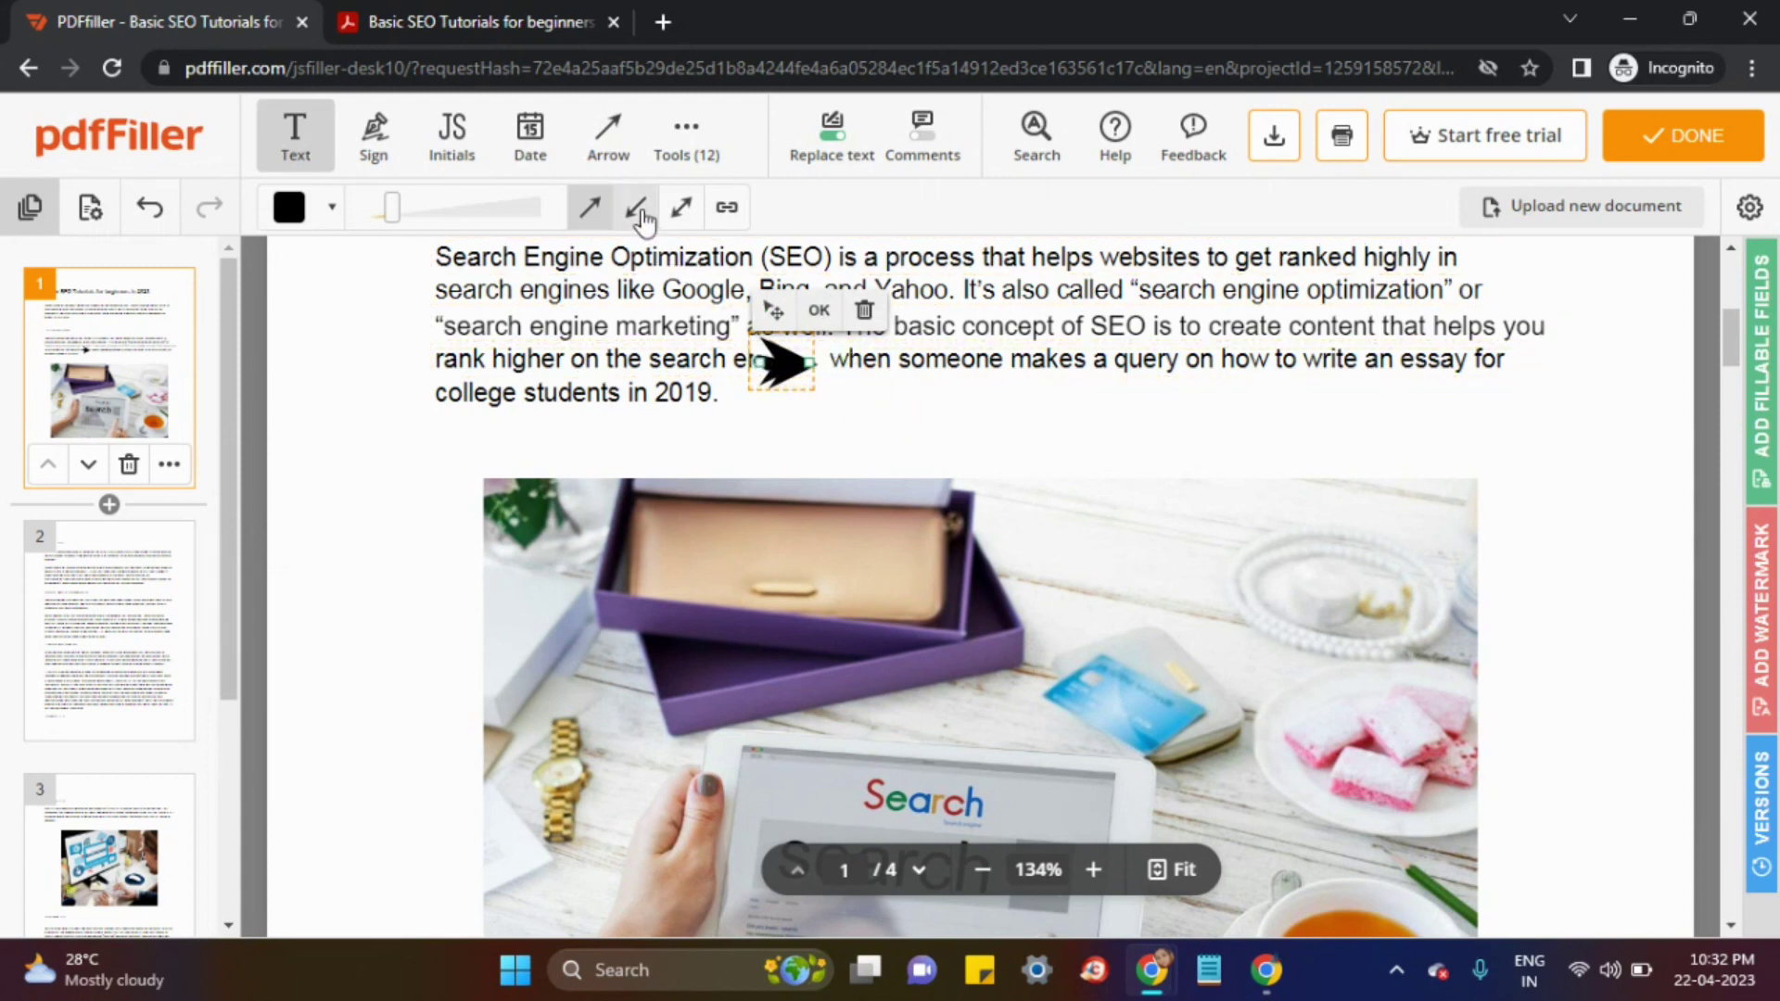
pyautogui.click(681, 207)
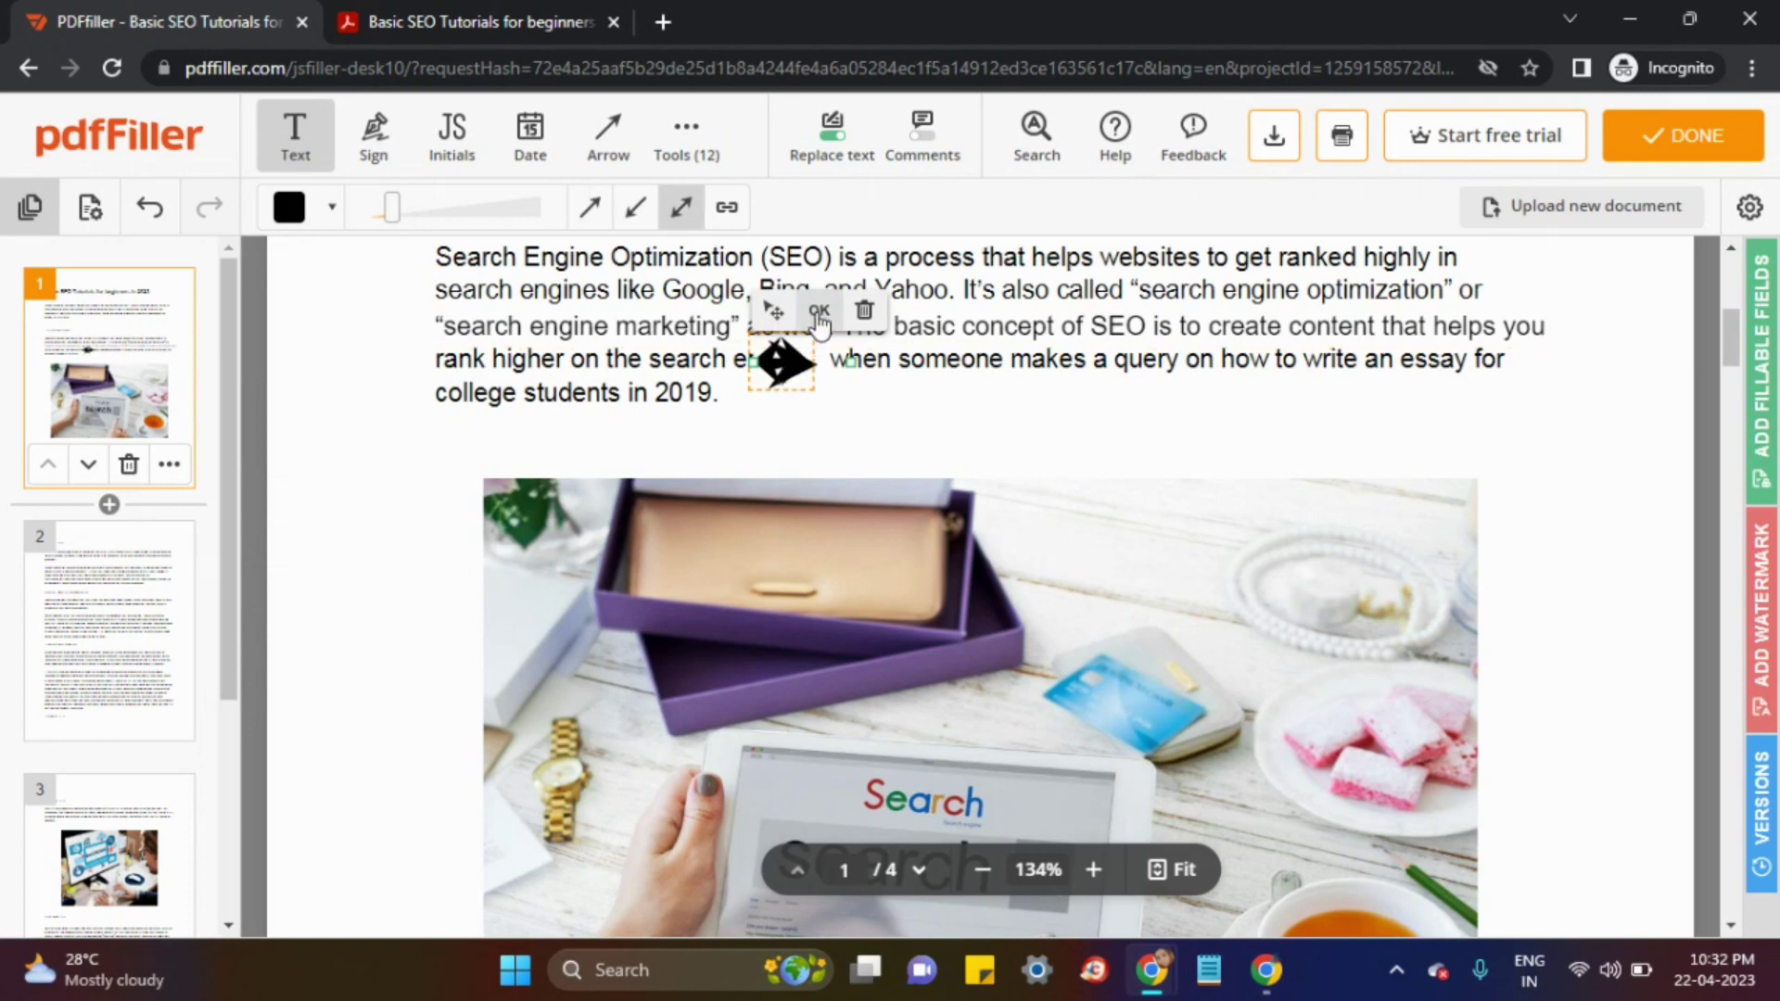
pyautogui.click(783, 332)
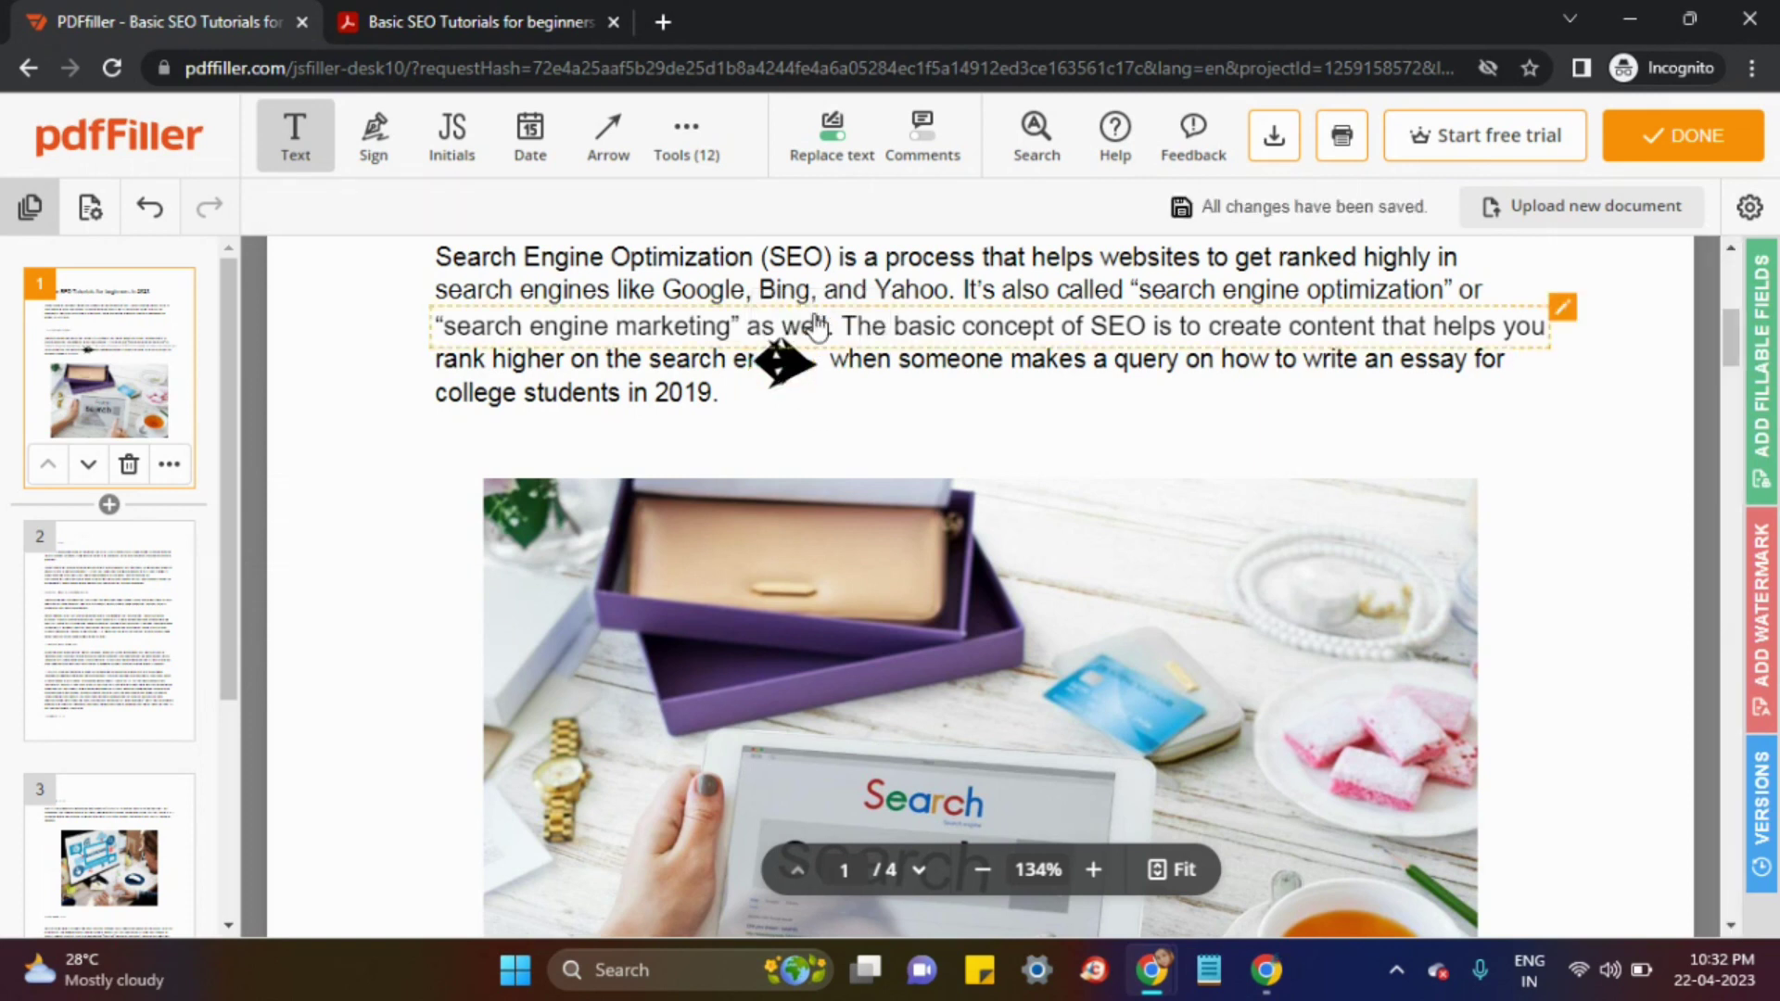
pyautogui.scroll(-15, 627, 551)
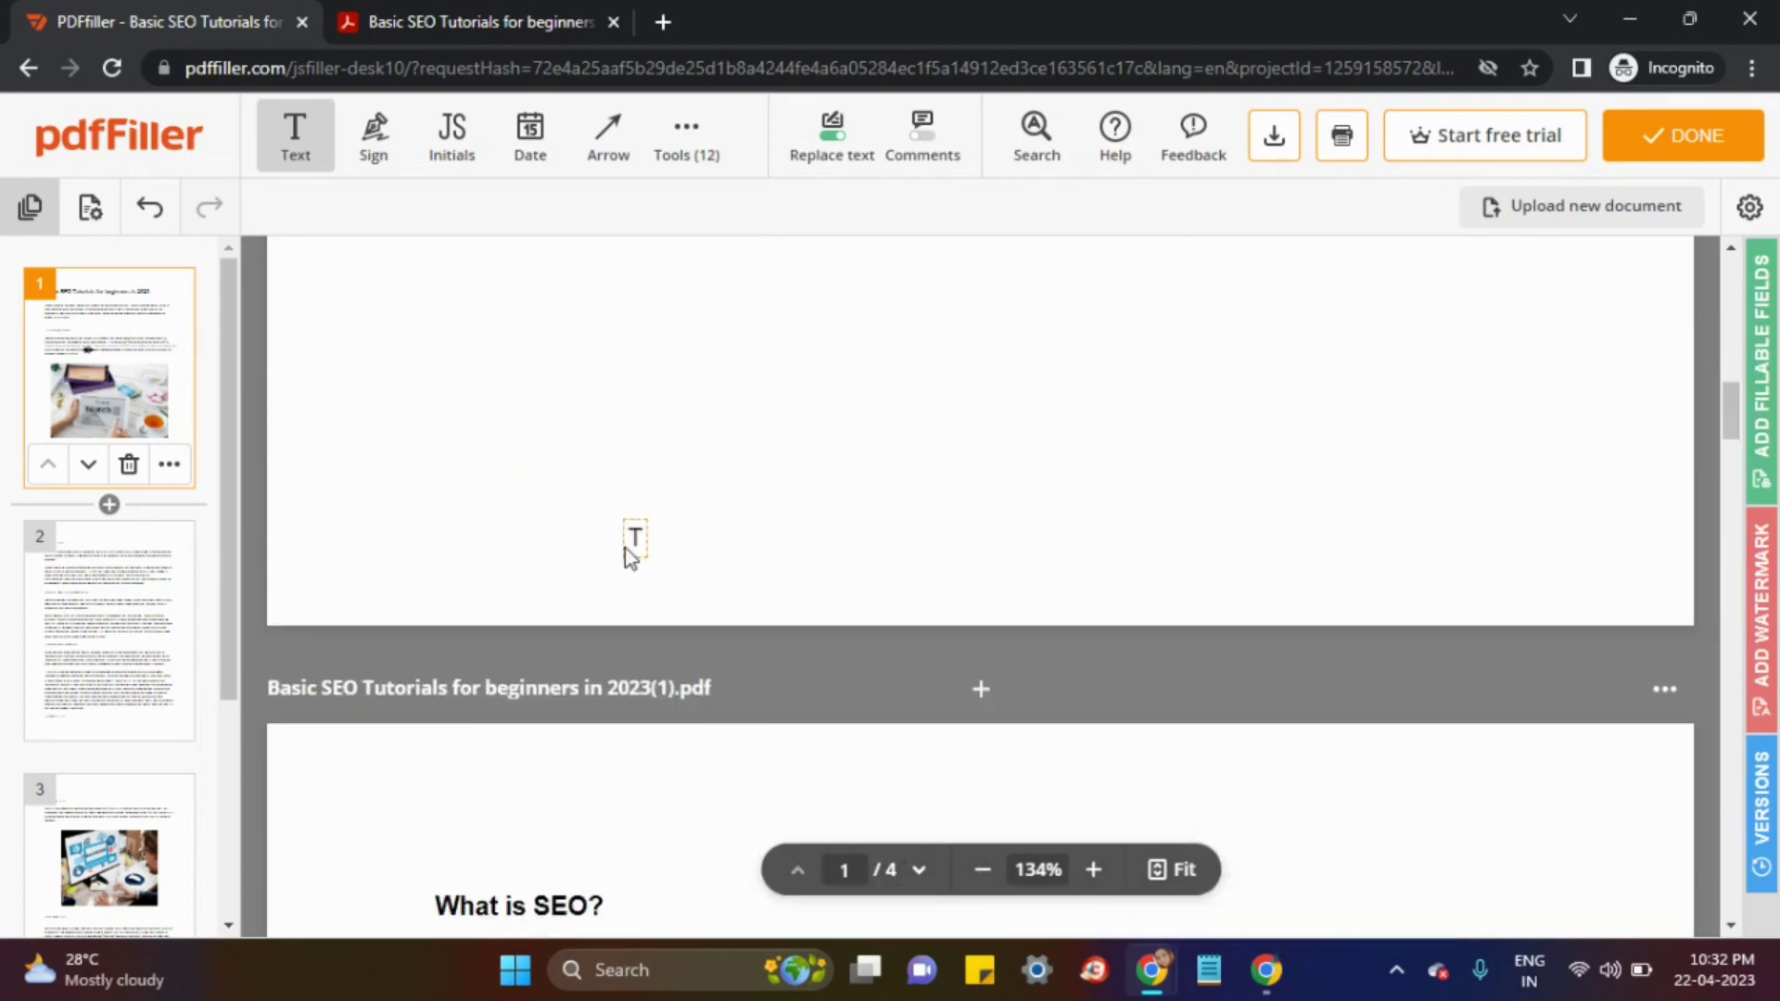
pyautogui.scroll(-10, 649, 594)
pyautogui.scroll(15, 643, 582)
pyautogui.scroll(12, 649, 580)
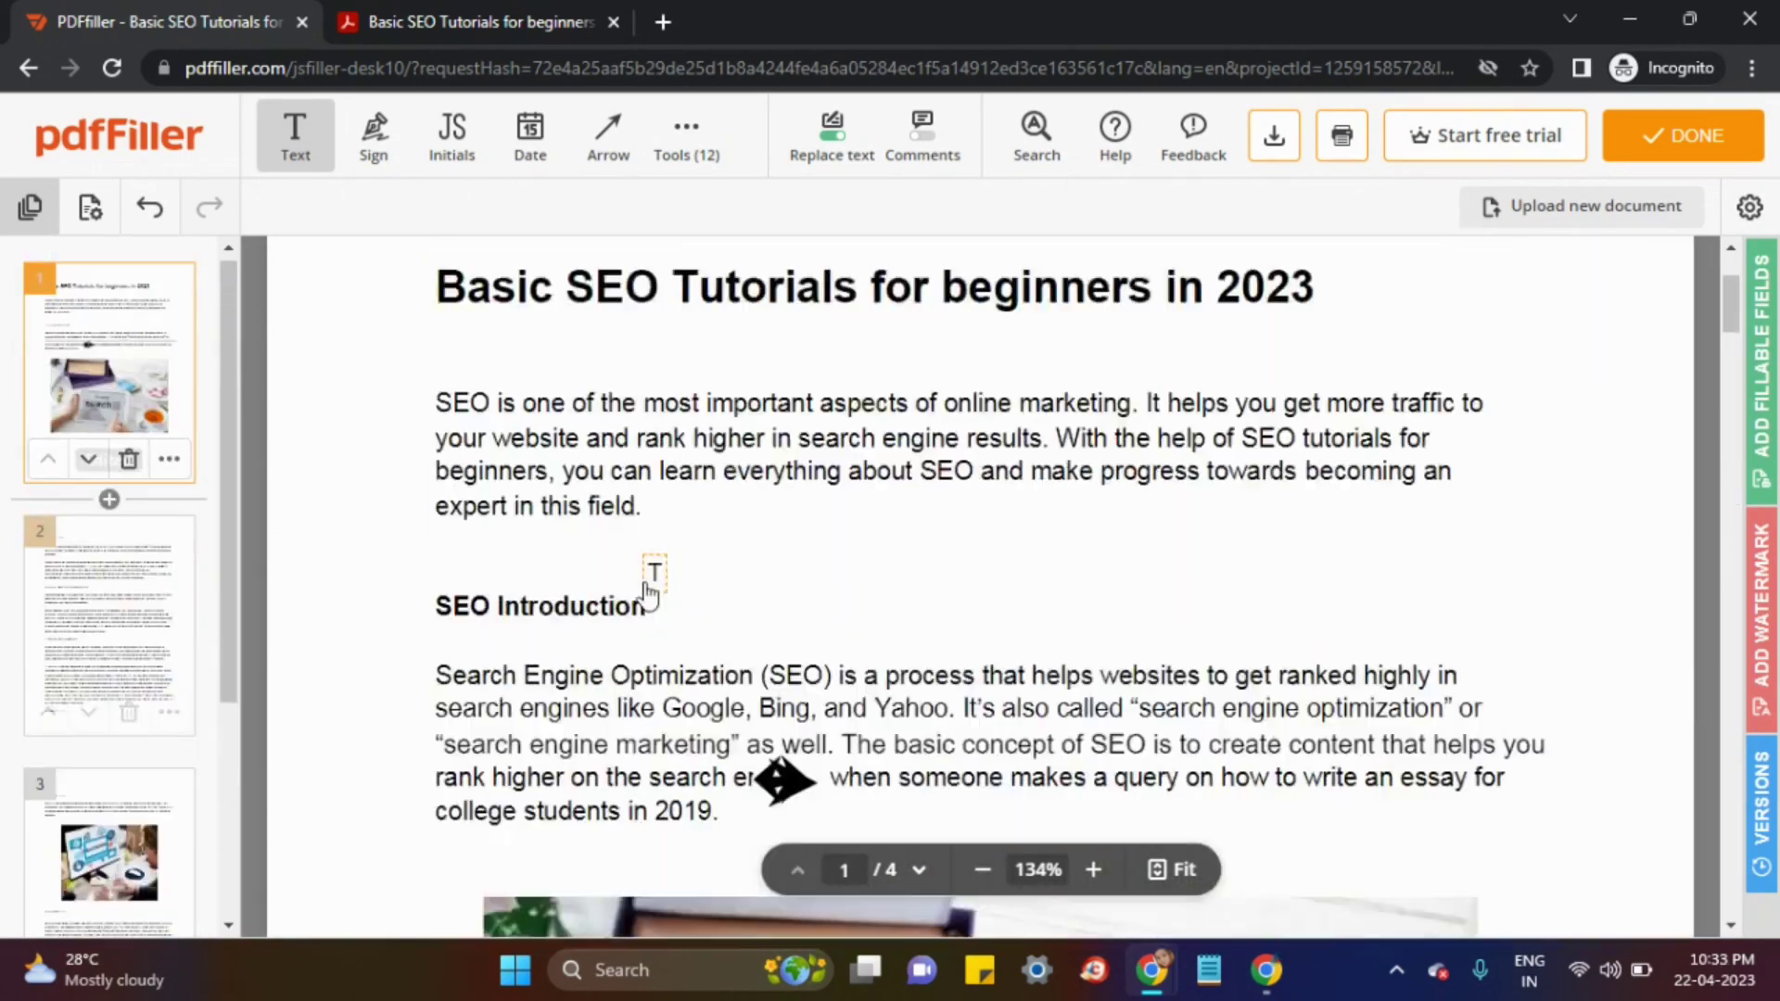
pyautogui.scroll(-4, 648, 469)
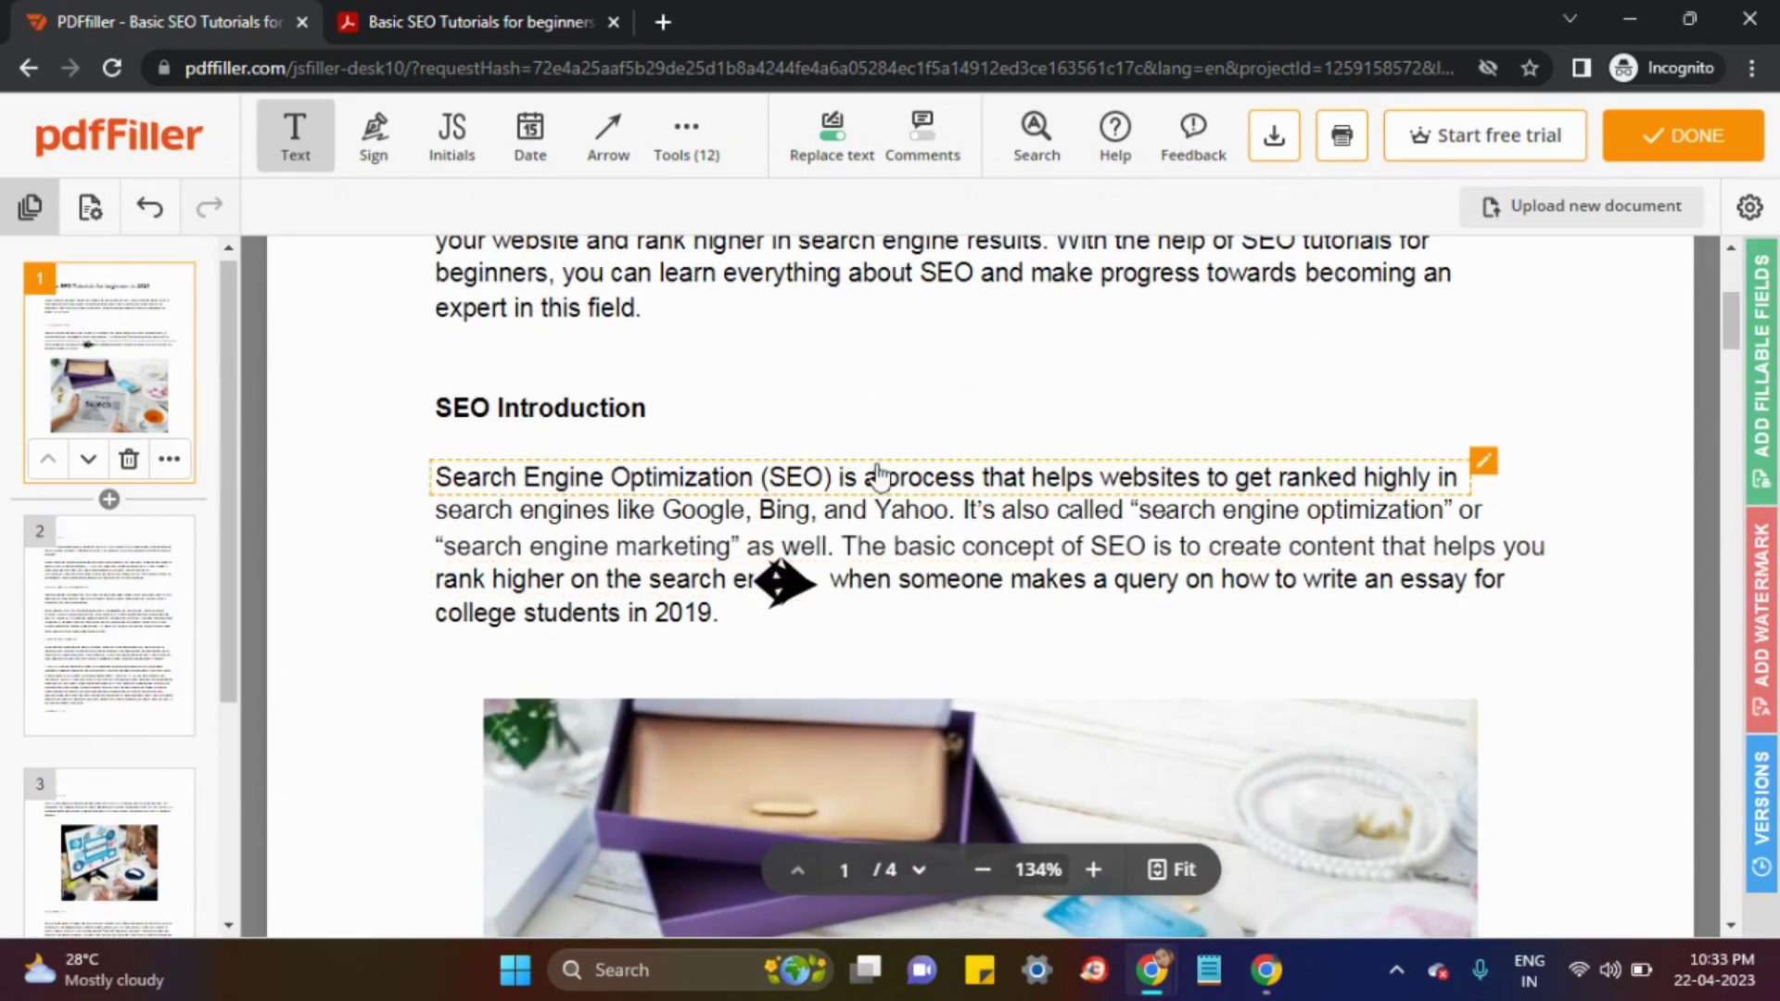
pyautogui.scroll(4, 879, 476)
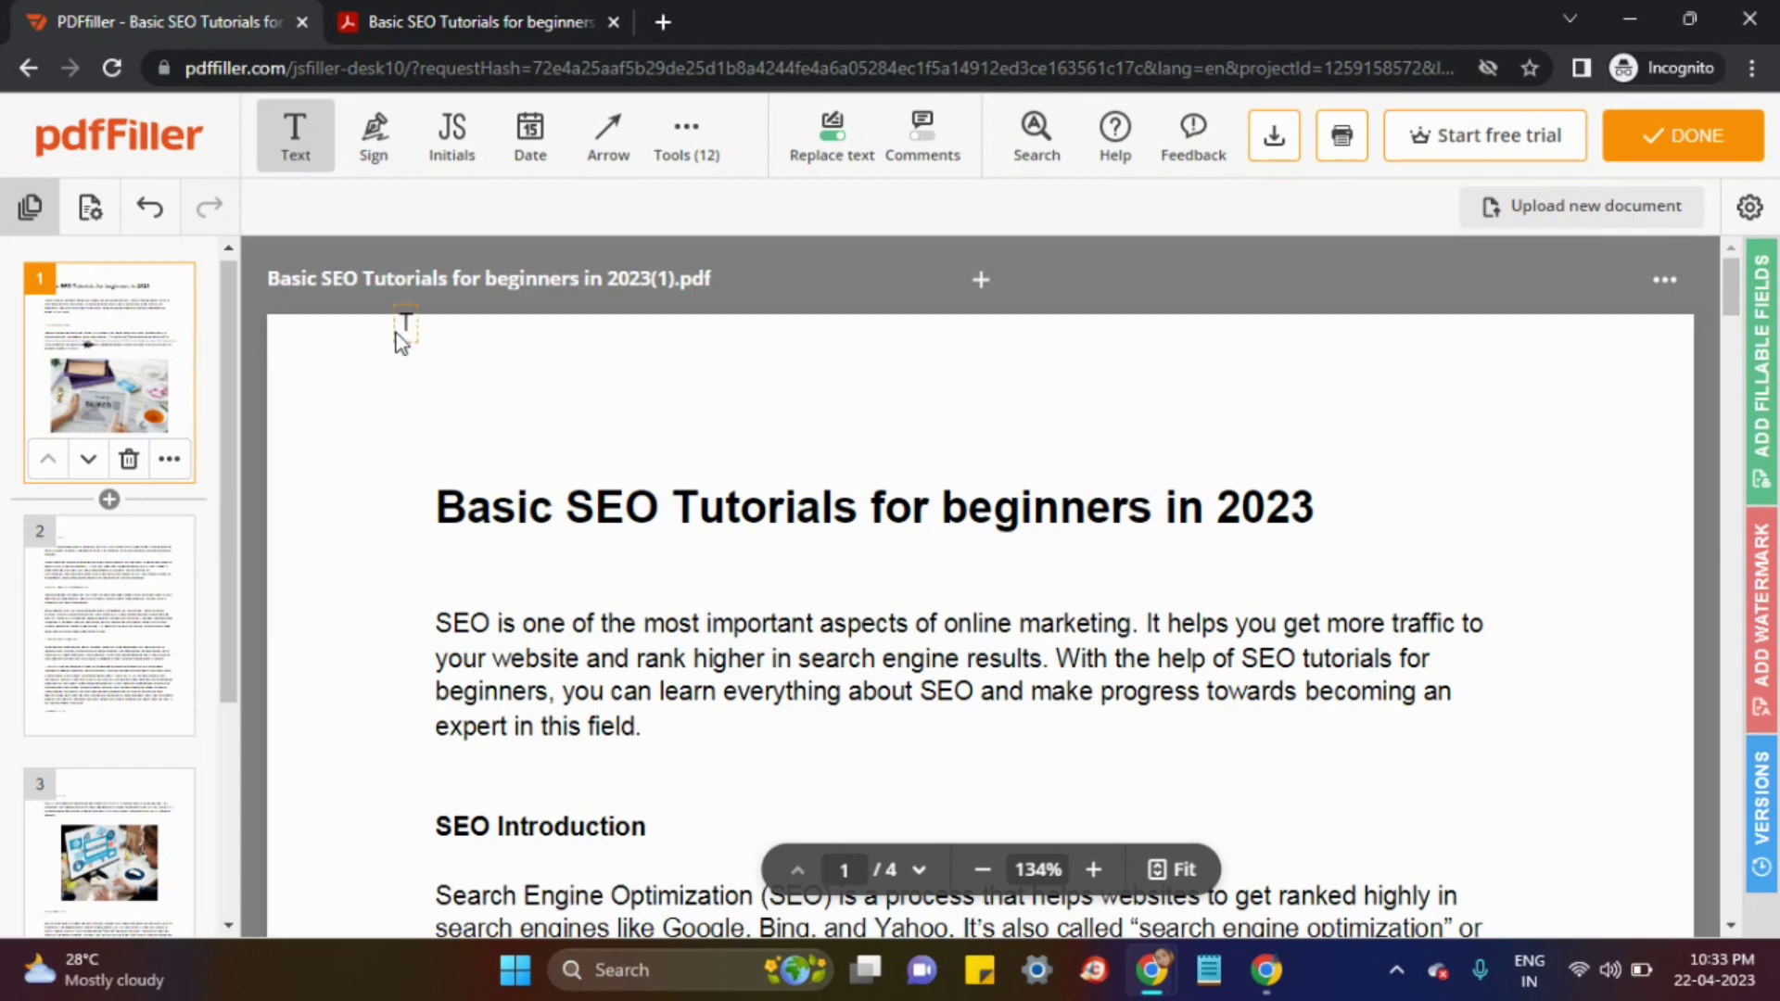
pyautogui.click(447, 30)
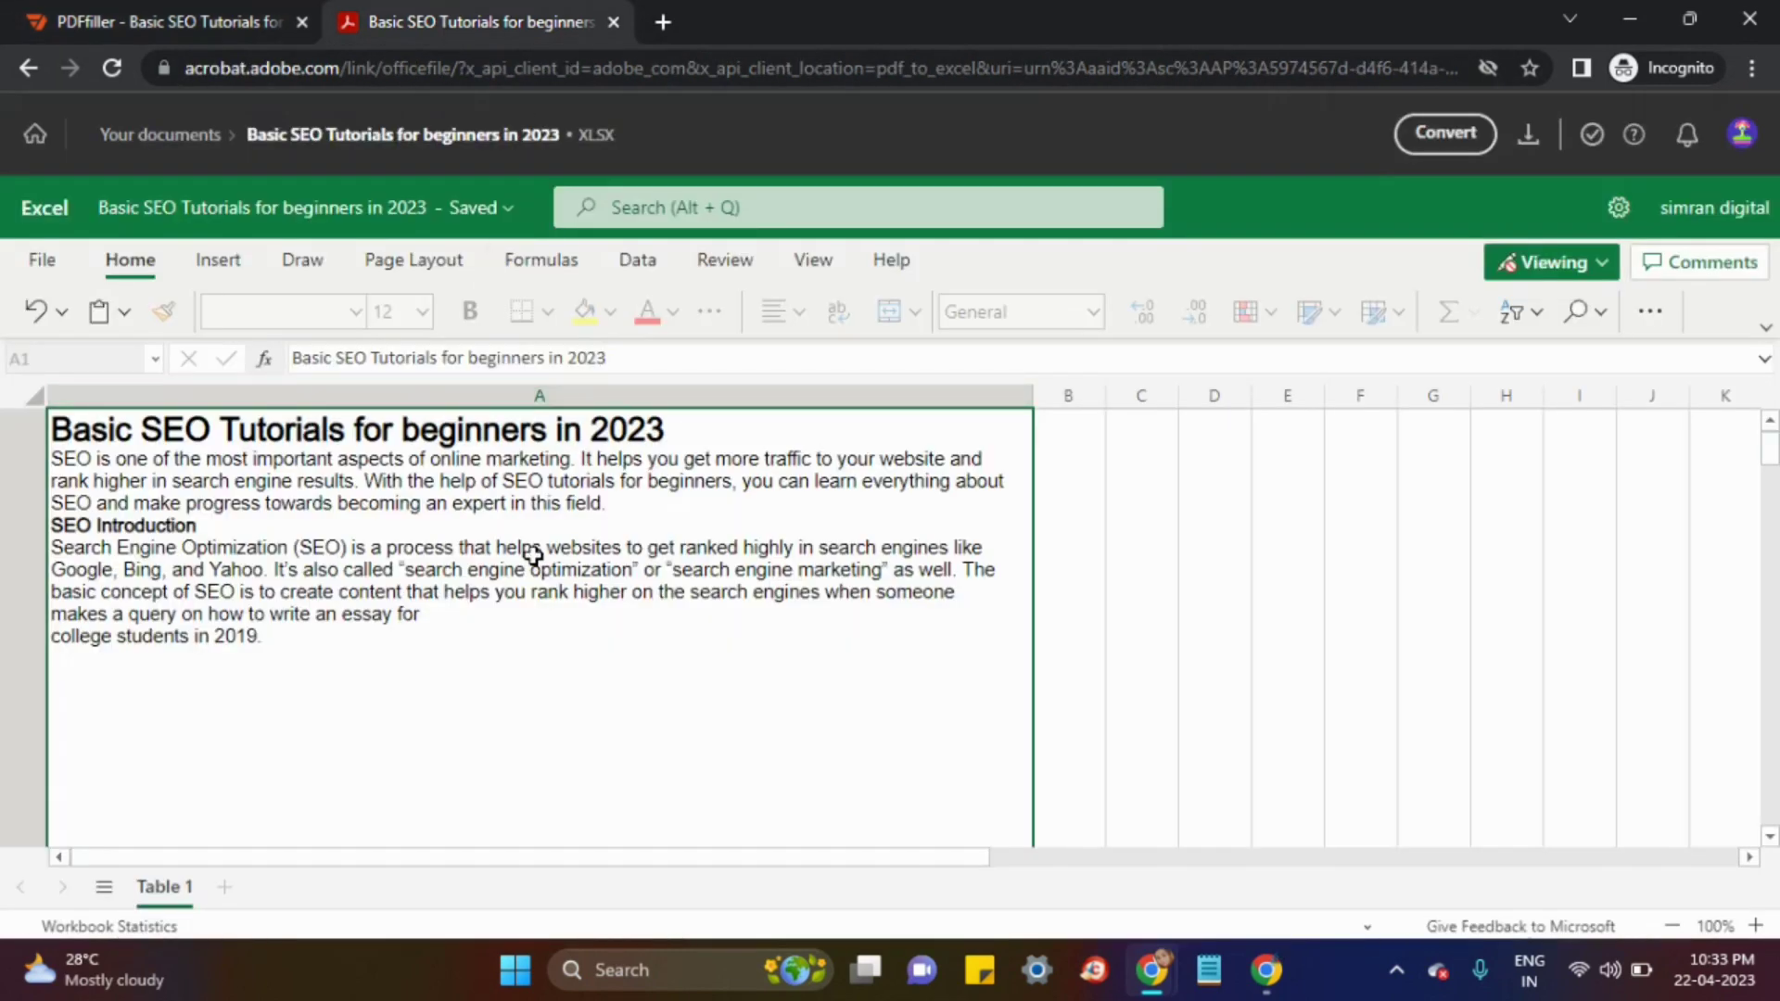
pyautogui.click(143, 21)
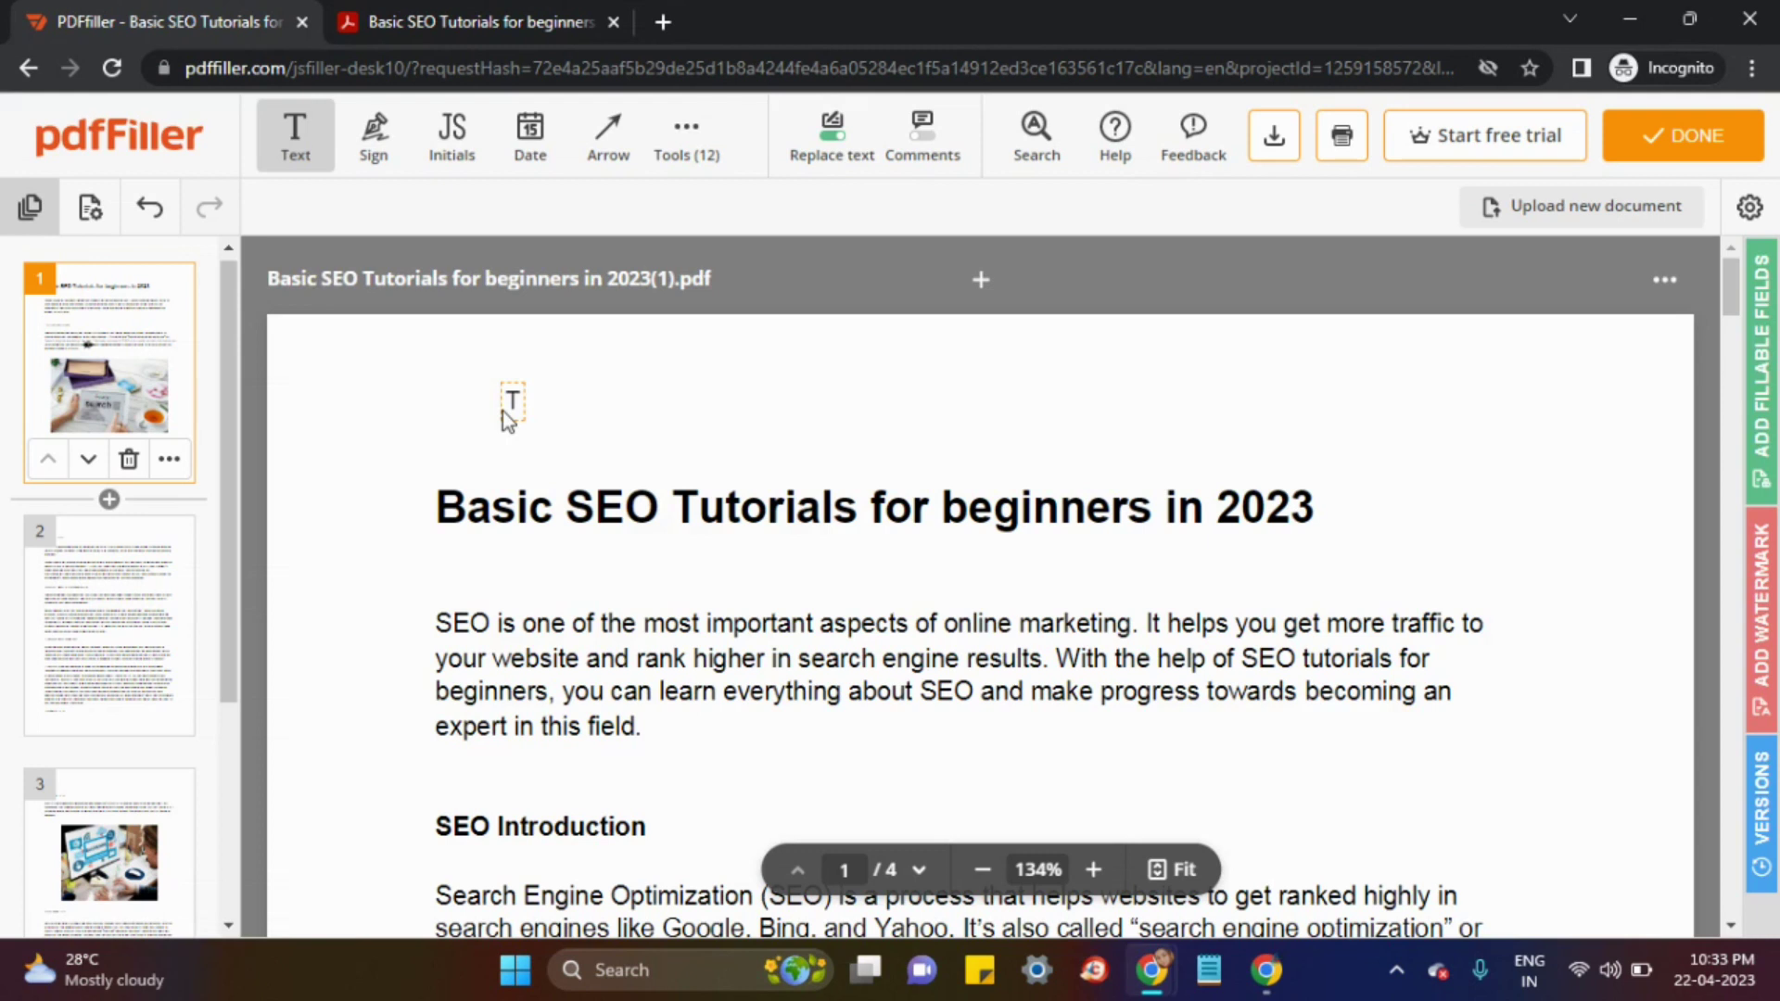